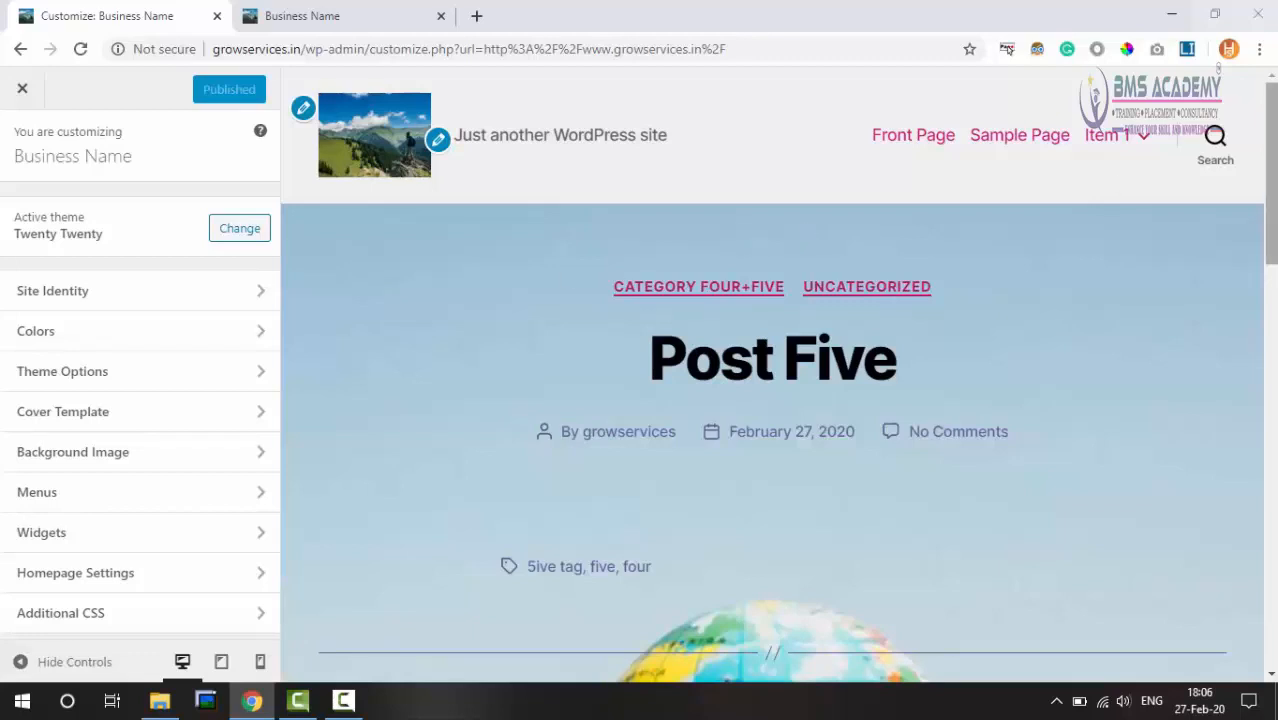
- Examine the home page preview down to the footer area
{"action": "scroll", "coordinate": [770, 380], "scroll_direction": "down", "scroll_amount": 2}
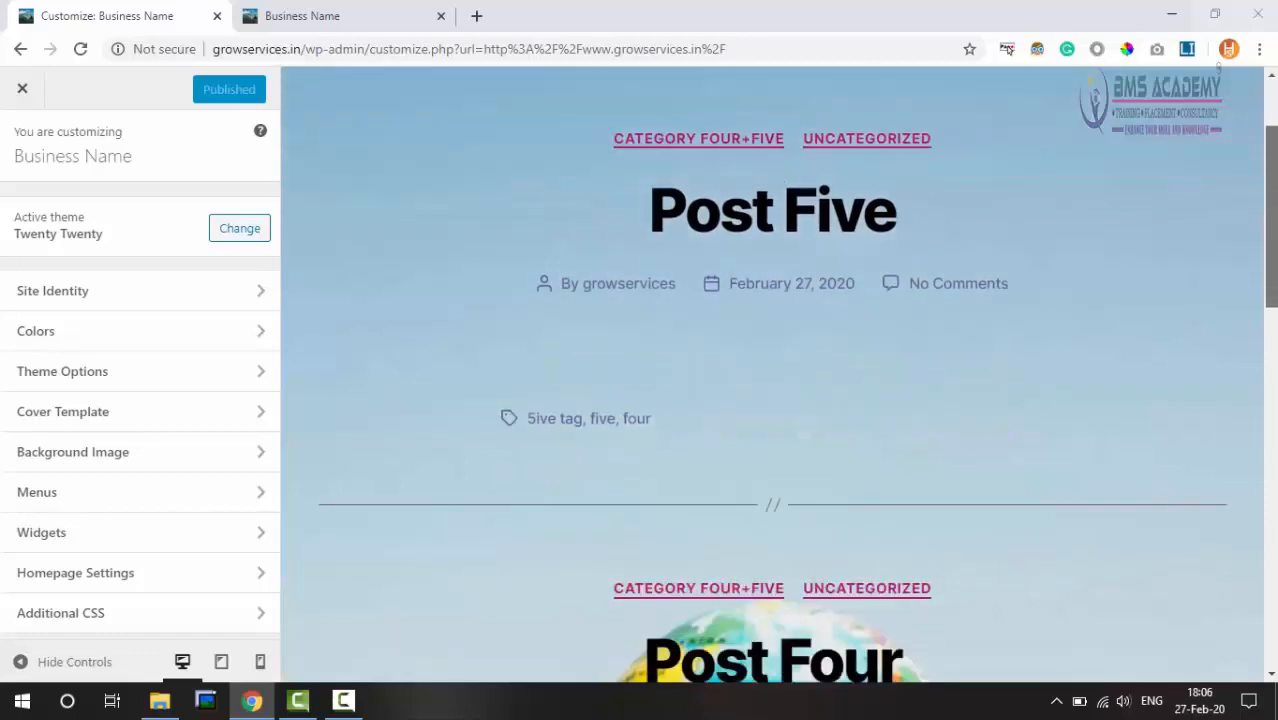
{"action": "scroll", "coordinate": [770, 380], "scroll_direction": "down", "scroll_amount": 8}
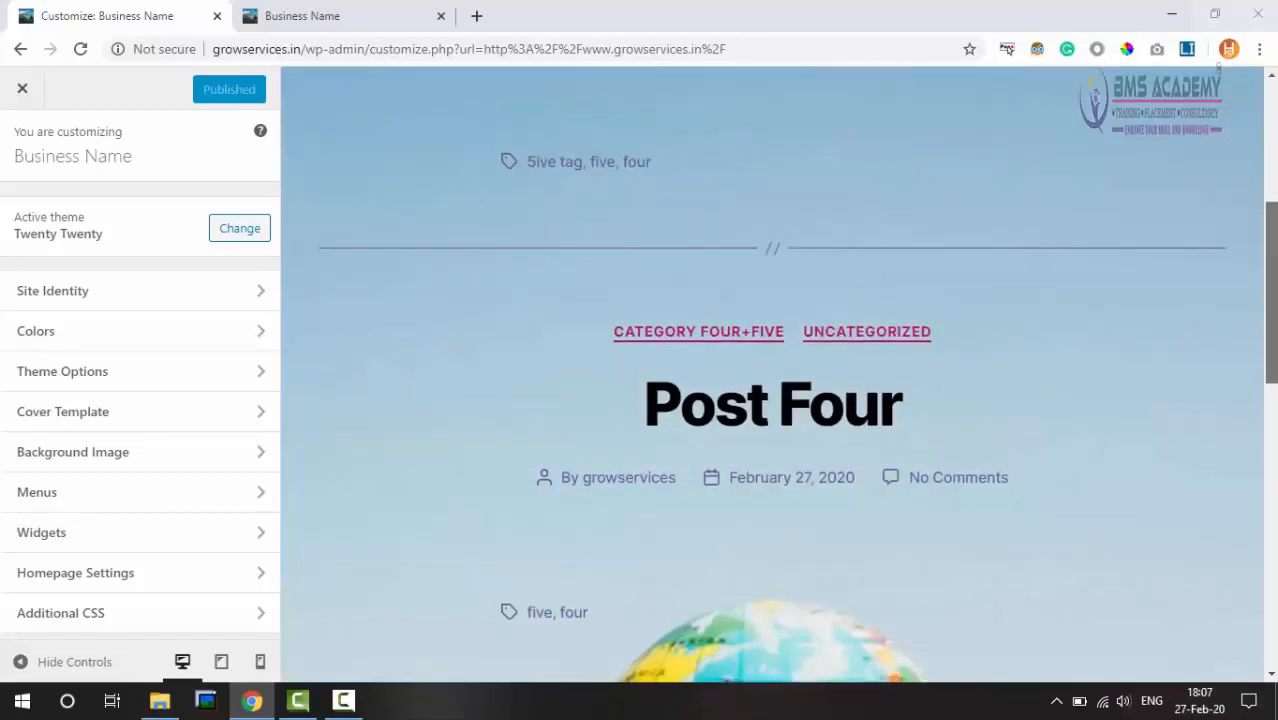
{"action": "scroll", "coordinate": [770, 380], "scroll_direction": "down", "scroll_amount": 4}
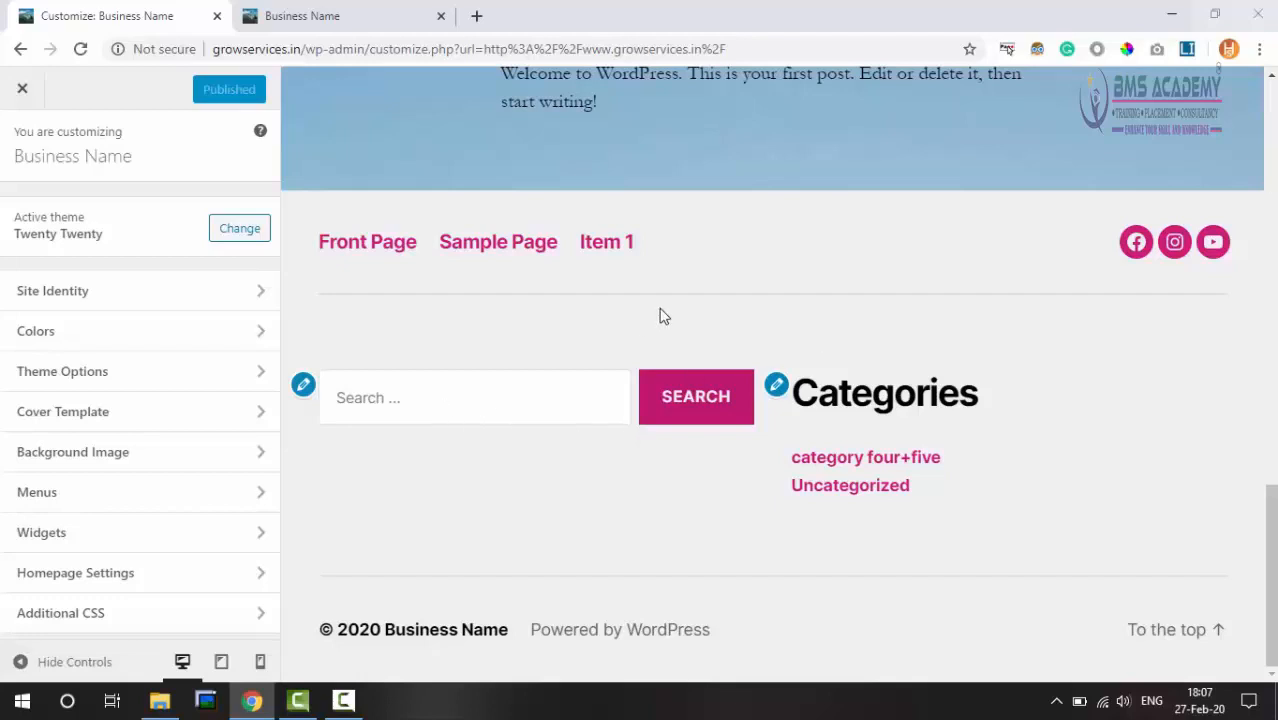
{"action": "left_click", "coordinate": [28, 218]}
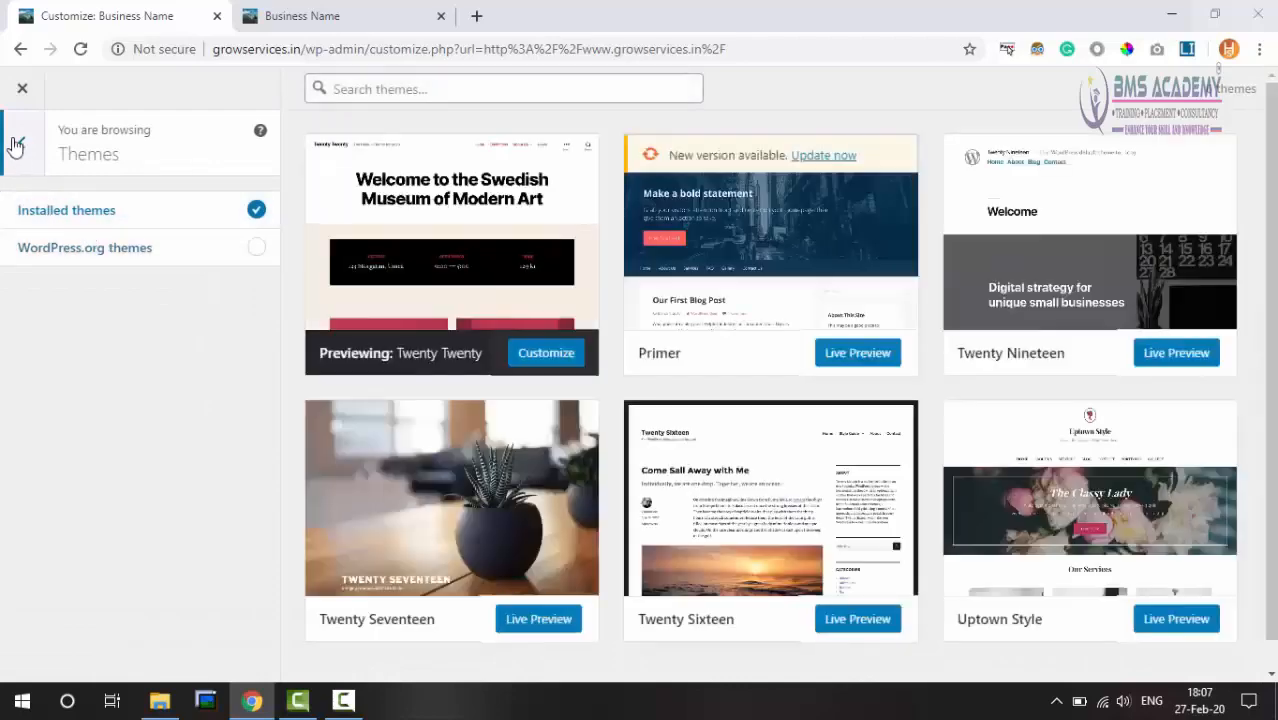
{"action": "left_click", "coordinate": [21, 145]}
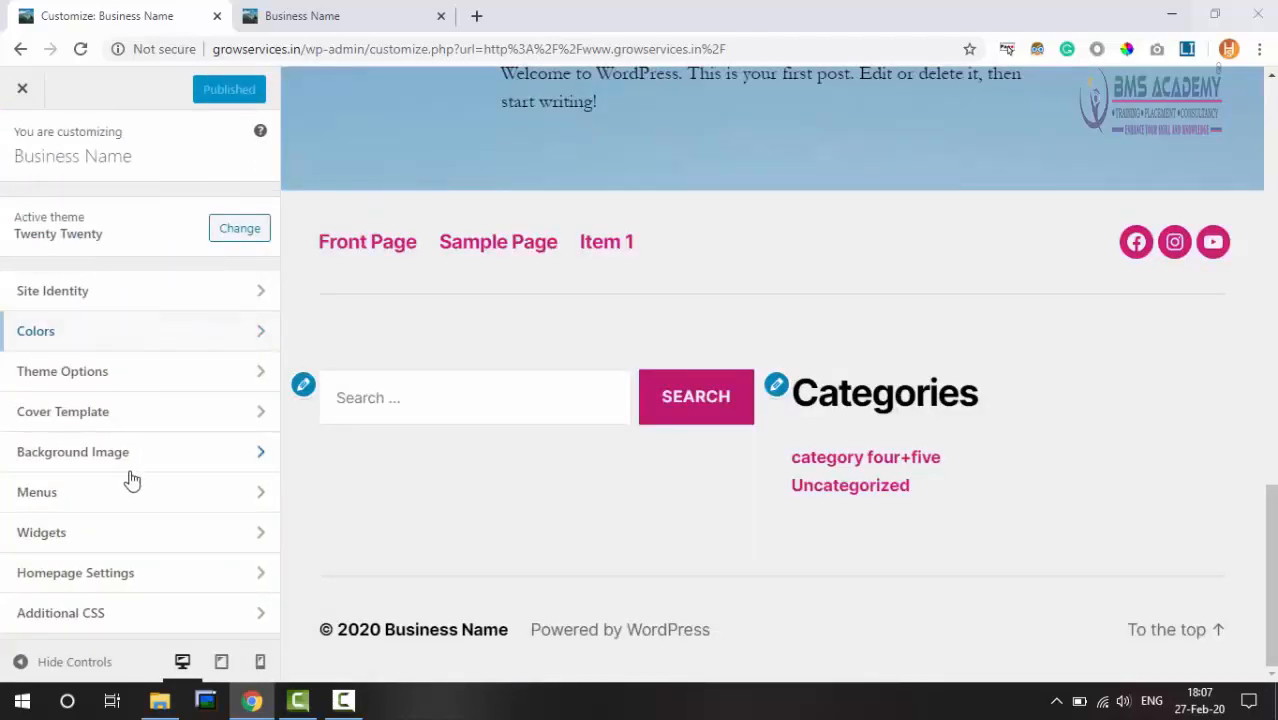
- Review the widgets assigned to the Footer #1 and Footer #2 areas in the customizer
{"action": "left_click", "coordinate": [72, 533]}
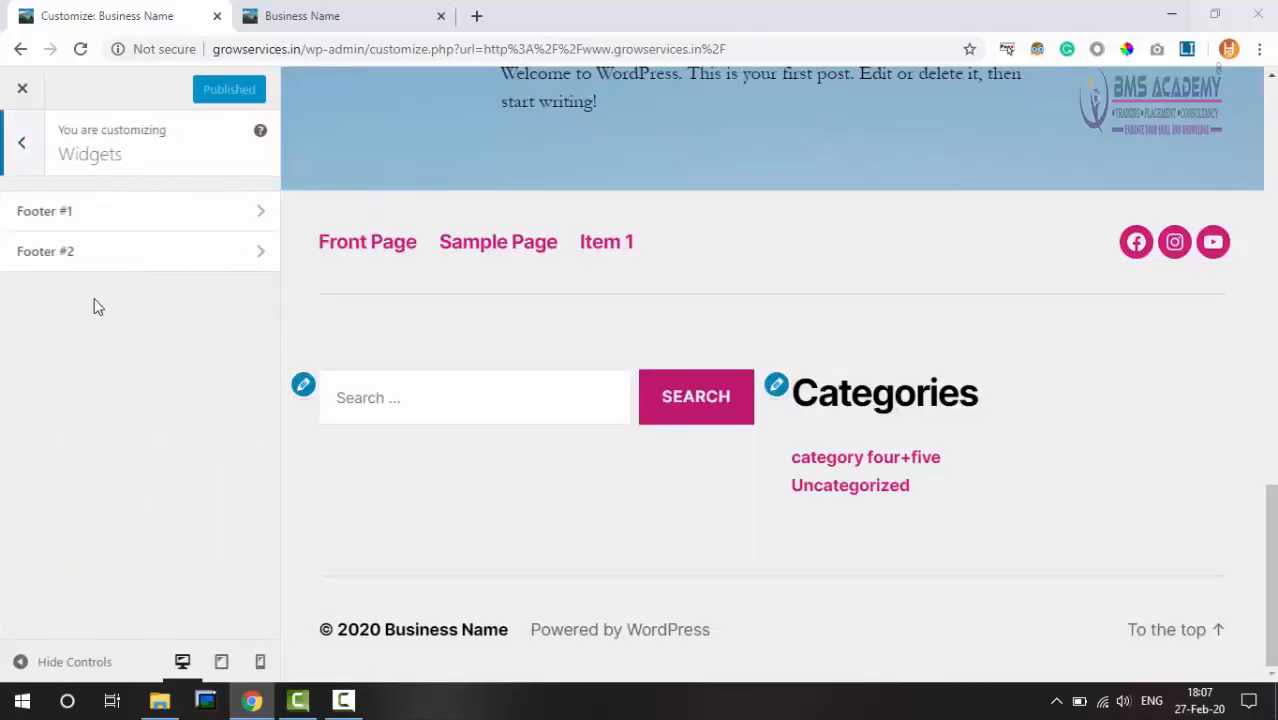
{"action": "left_click", "coordinate": [99, 217]}
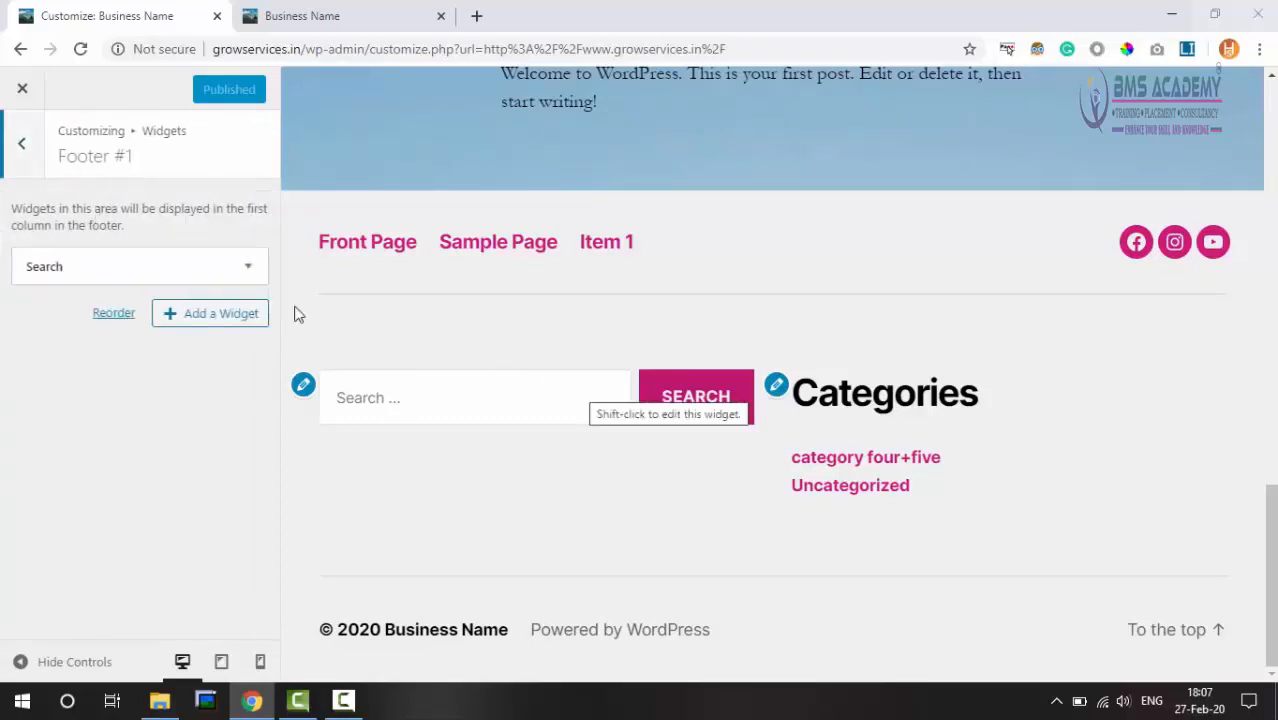
{"action": "left_click", "coordinate": [15, 165]}
{"action": "left_click", "coordinate": [79, 247]}
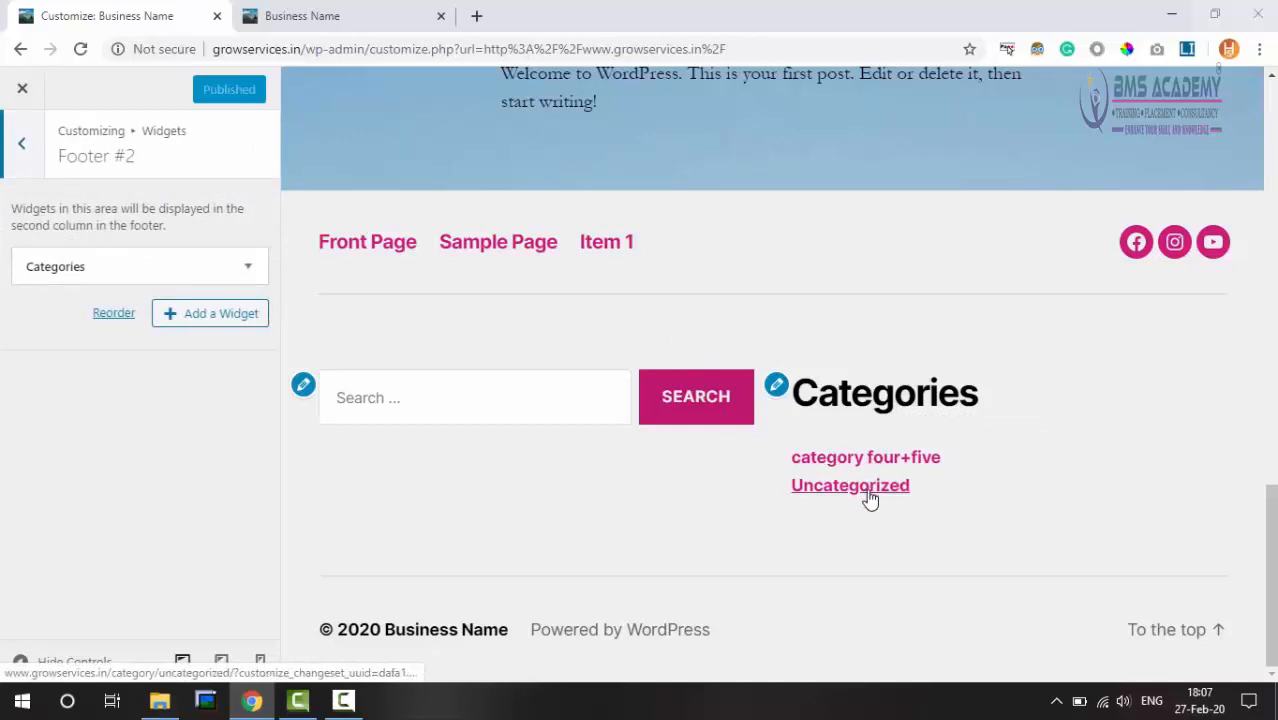
{"action": "left_click", "coordinate": [20, 148]}
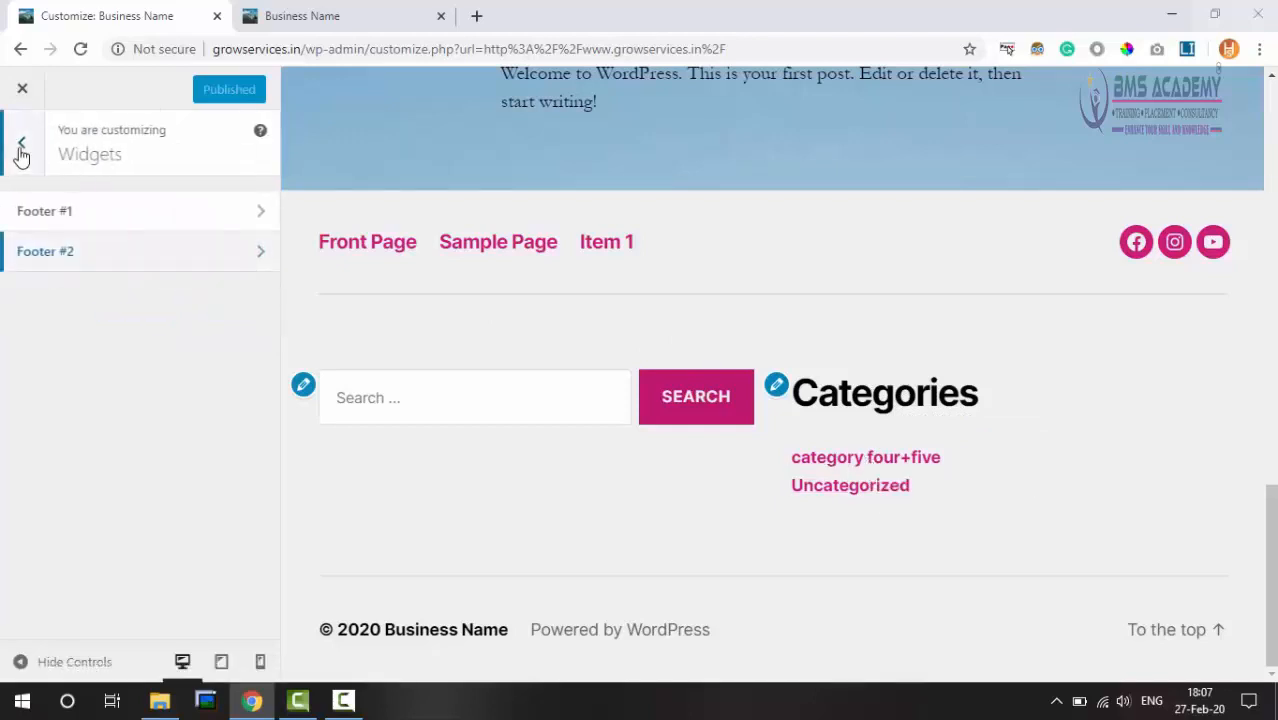
{"action": "left_click", "coordinate": [20, 148]}
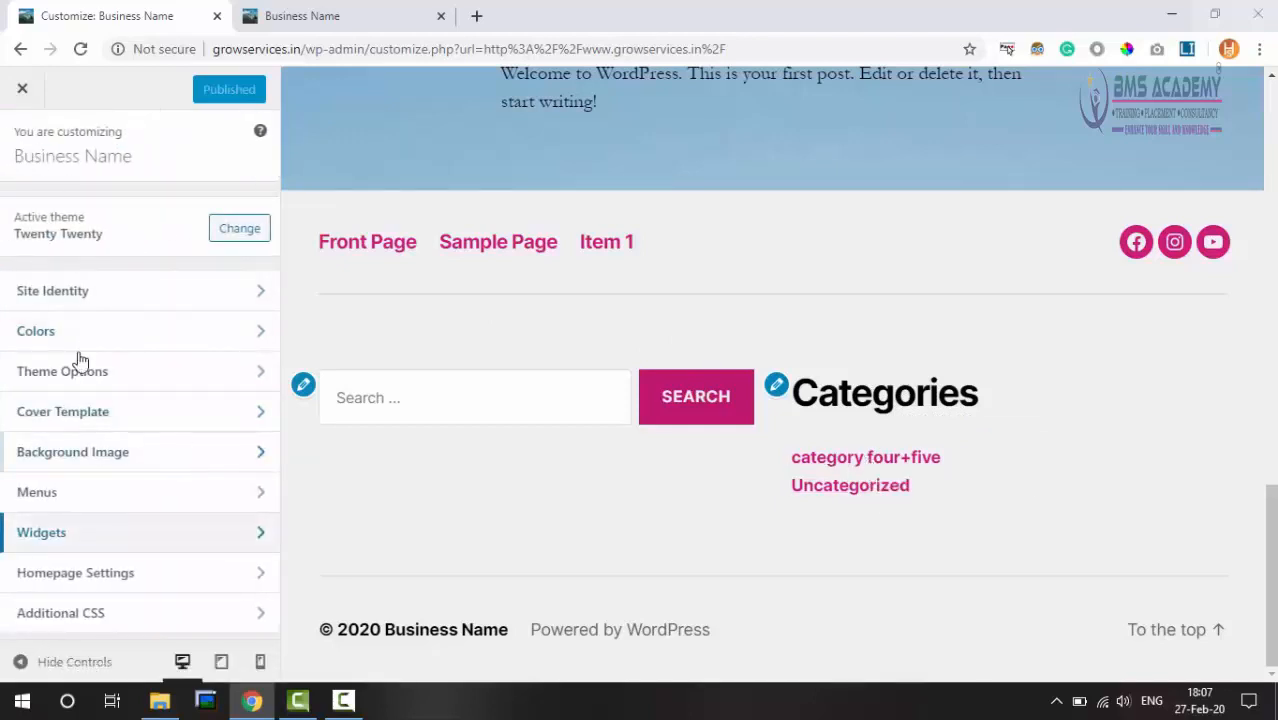
- Open the Widgets management page in the site's dashboard and expand the Footer #2 area
{"action": "left_click", "coordinate": [326, 14]}
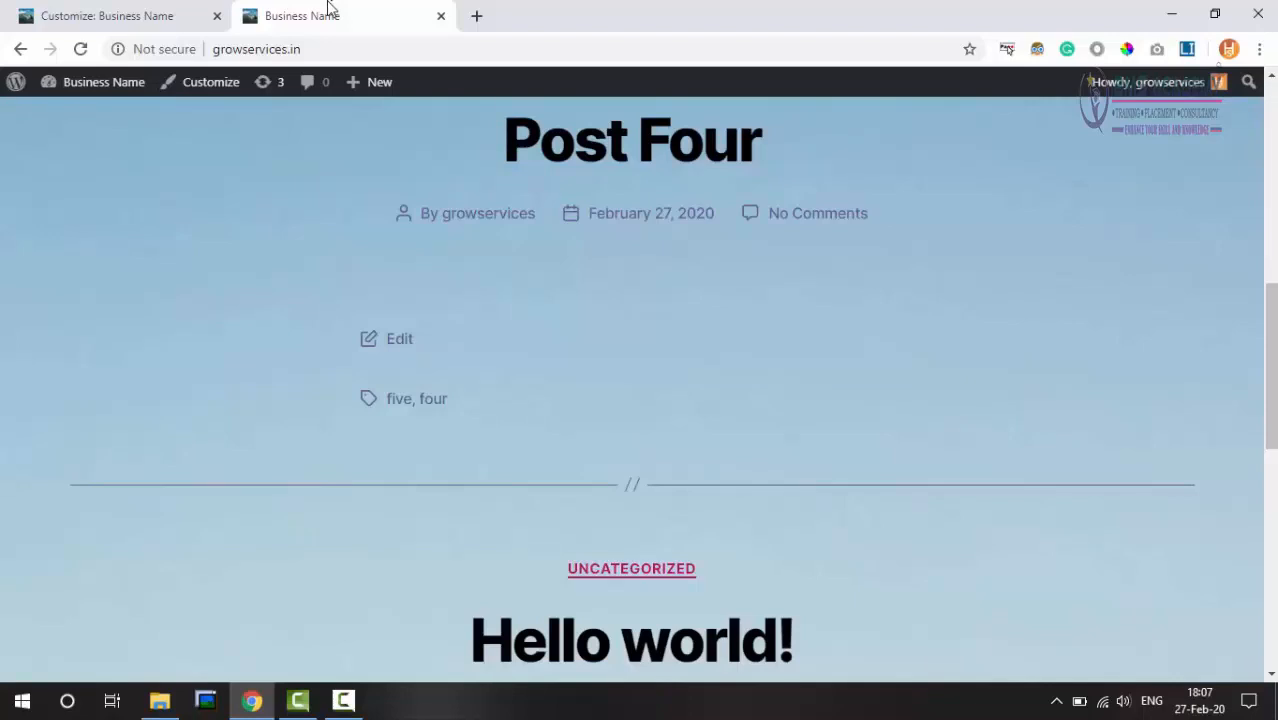
{"action": "left_click", "coordinate": [76, 88]}
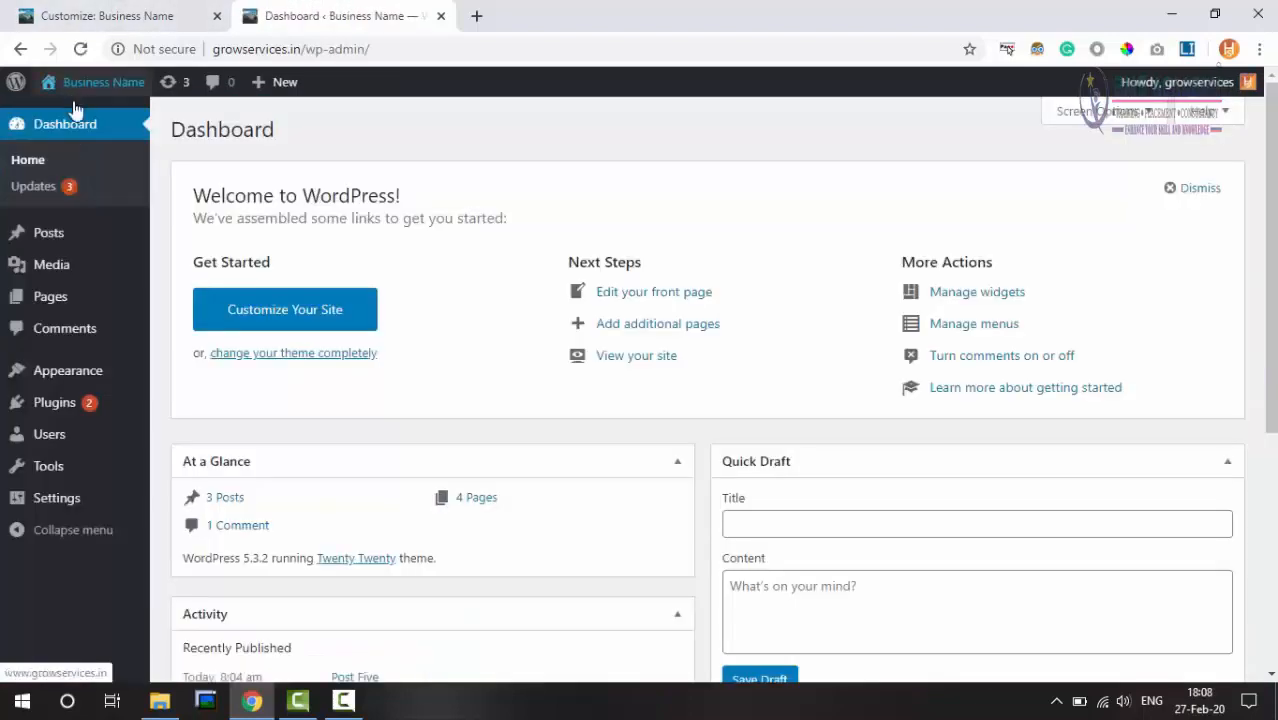
{"action": "mouse_move", "coordinate": [94, 374]}
{"action": "left_click", "coordinate": [213, 430]}
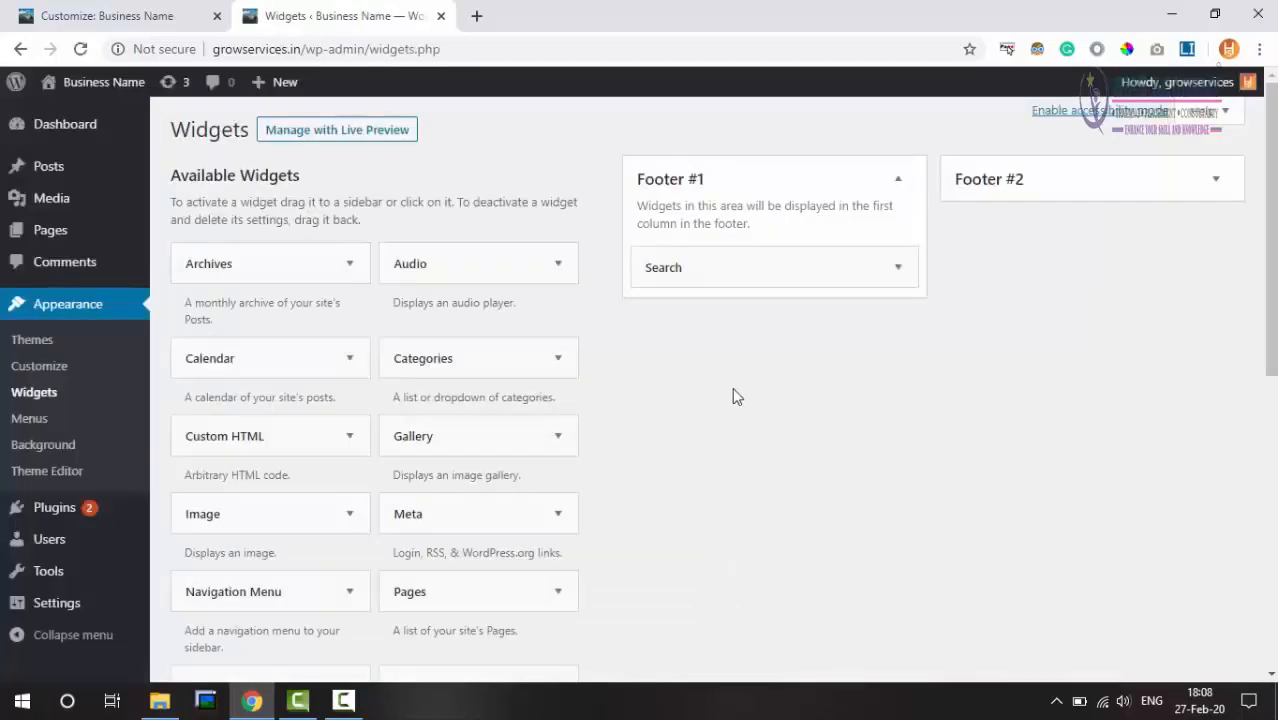
{"action": "left_click", "coordinate": [1215, 179]}
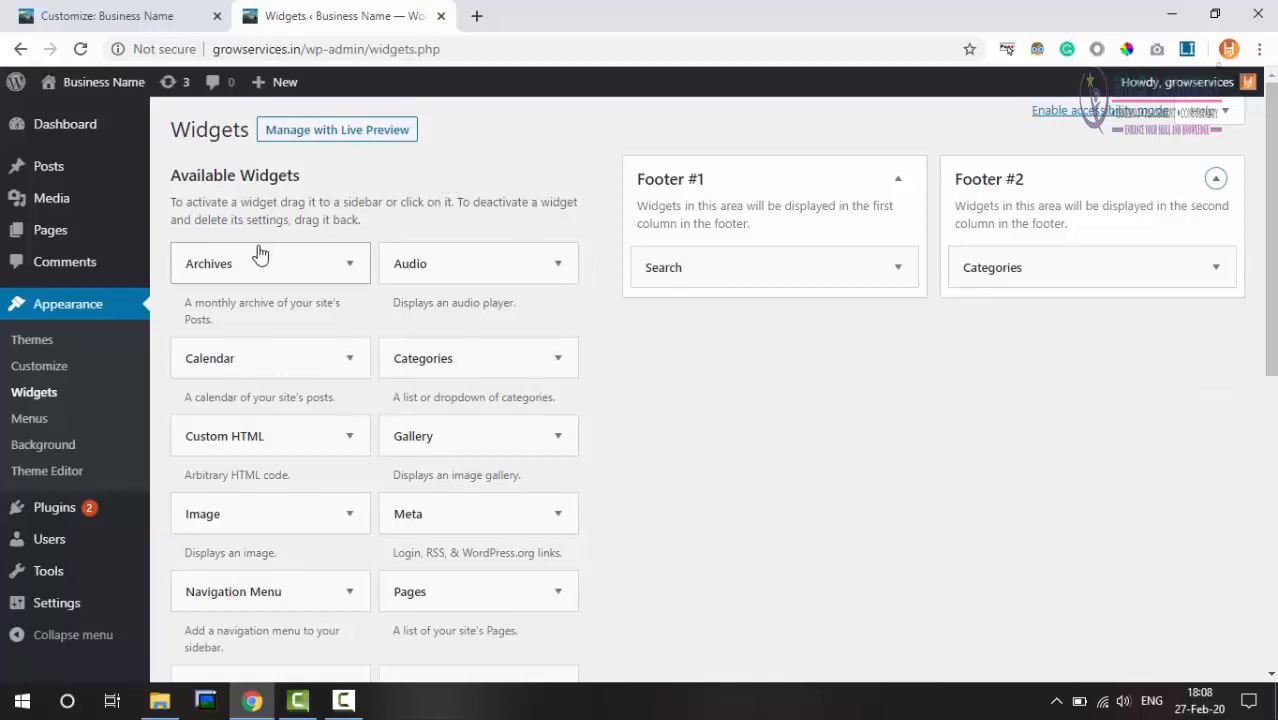
{"action": "scroll", "coordinate": [465, 358], "scroll_direction": "down", "scroll_amount": 5}
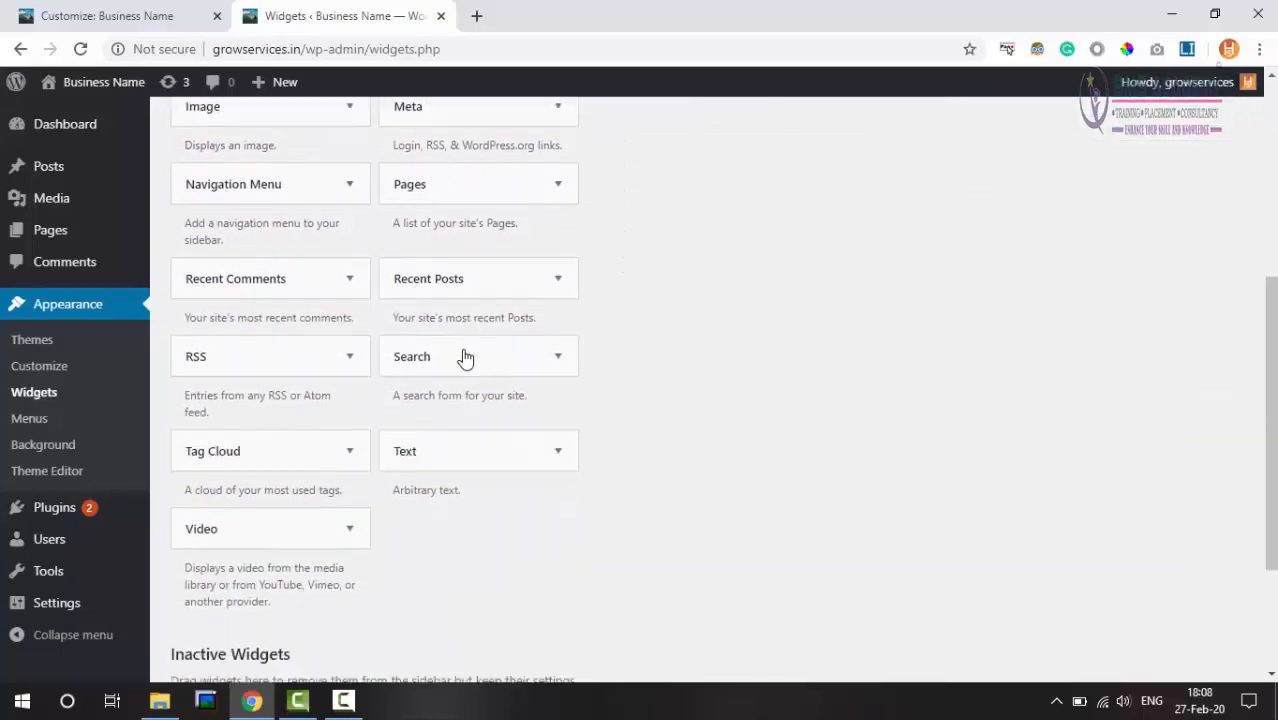
{"action": "scroll", "coordinate": [465, 358], "scroll_direction": "up", "scroll_amount": 5}
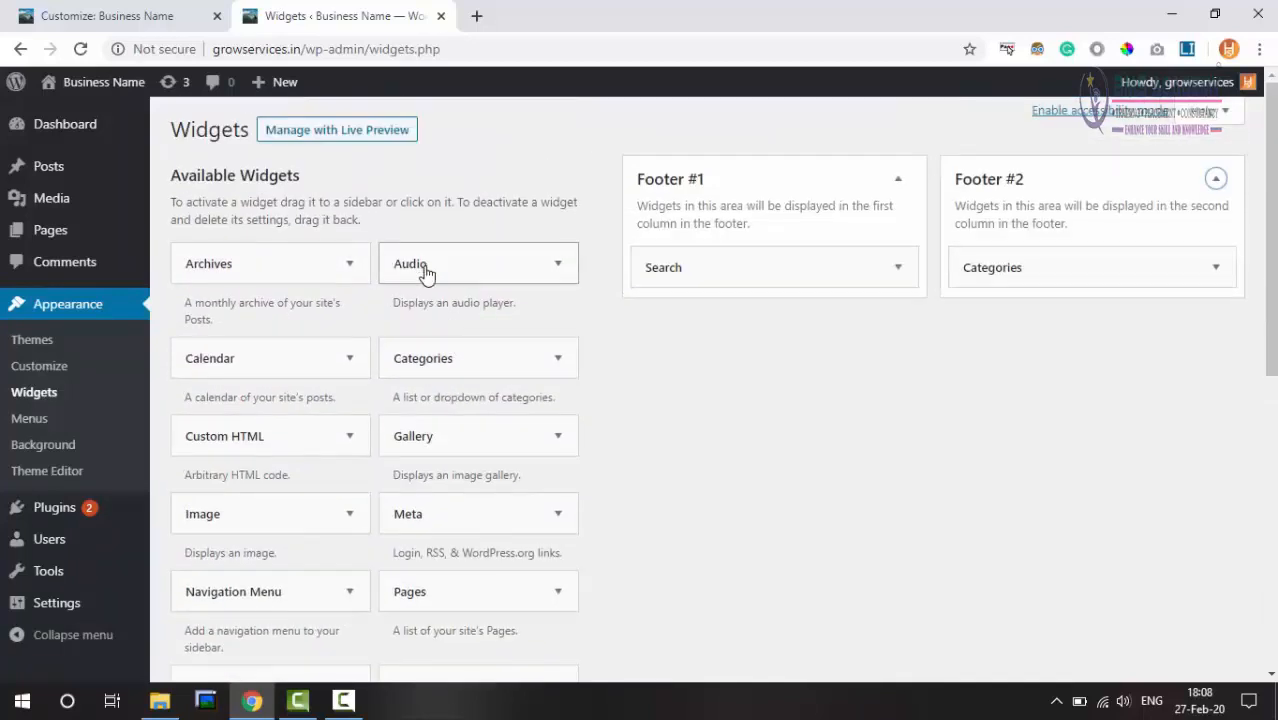
- Try to add the Audio widget to the Footer #2 area
{"action": "left_click_drag", "start_coordinate": [410, 263], "coordinate": [1058, 305]}
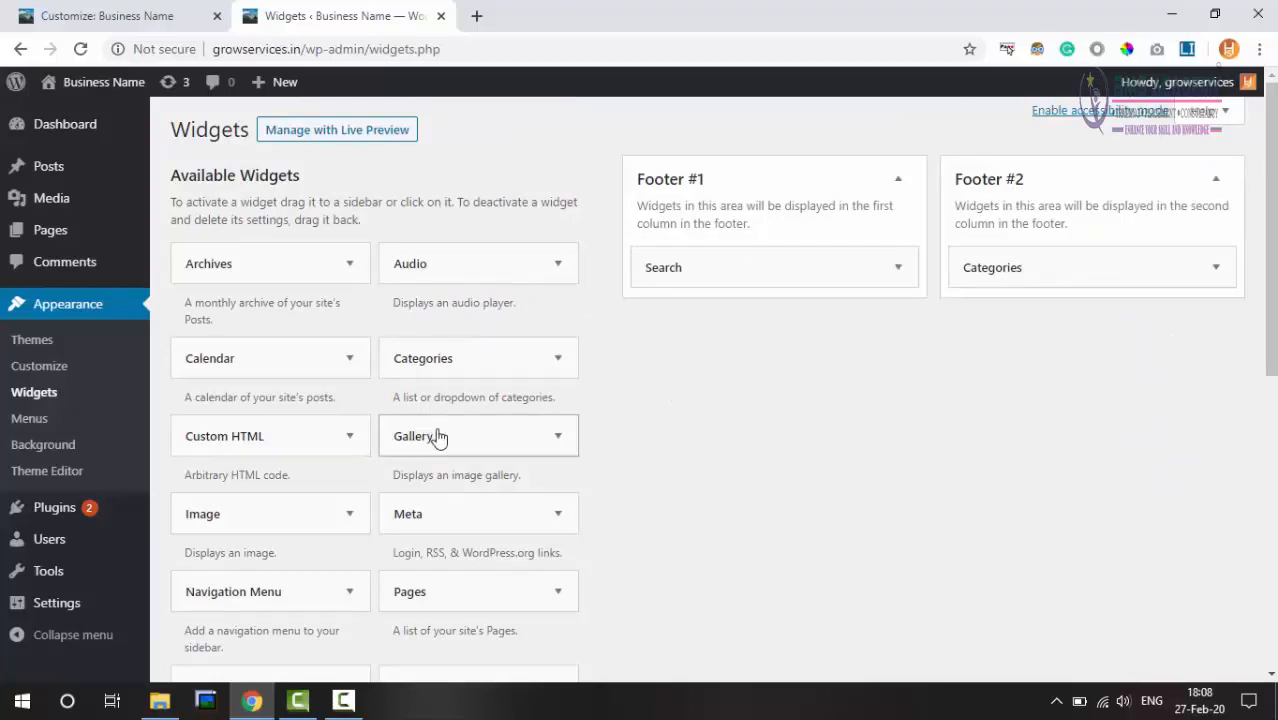
{"action": "scroll", "coordinate": [467, 502], "scroll_direction": "down", "scroll_amount": 2}
{"action": "scroll", "coordinate": [467, 502], "scroll_direction": "down", "scroll_amount": 1}
{"action": "scroll", "coordinate": [450, 500], "scroll_direction": "up", "scroll_amount": 3}
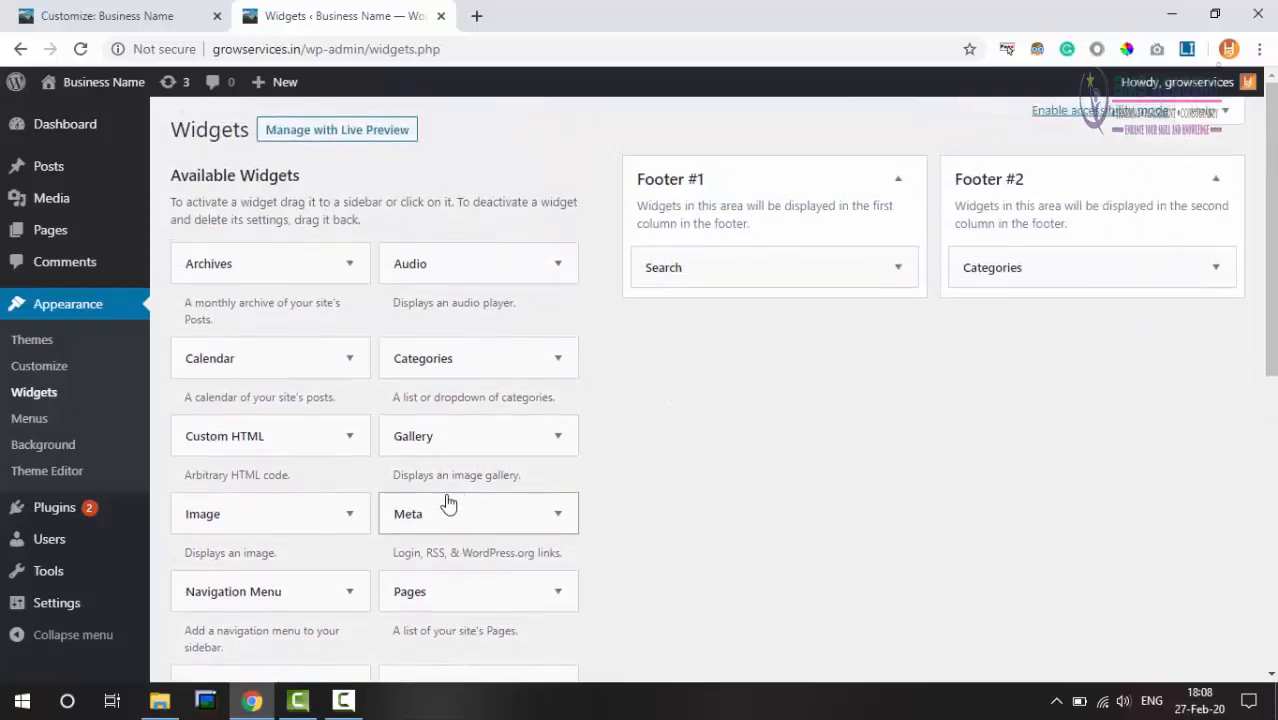
- Add an Image widget to Footer #1 using the library picture backpack-bag-blur-commuter-346768-scaled.jpg
{"action": "left_click_drag", "start_coordinate": [262, 516], "coordinate": [739, 302]}
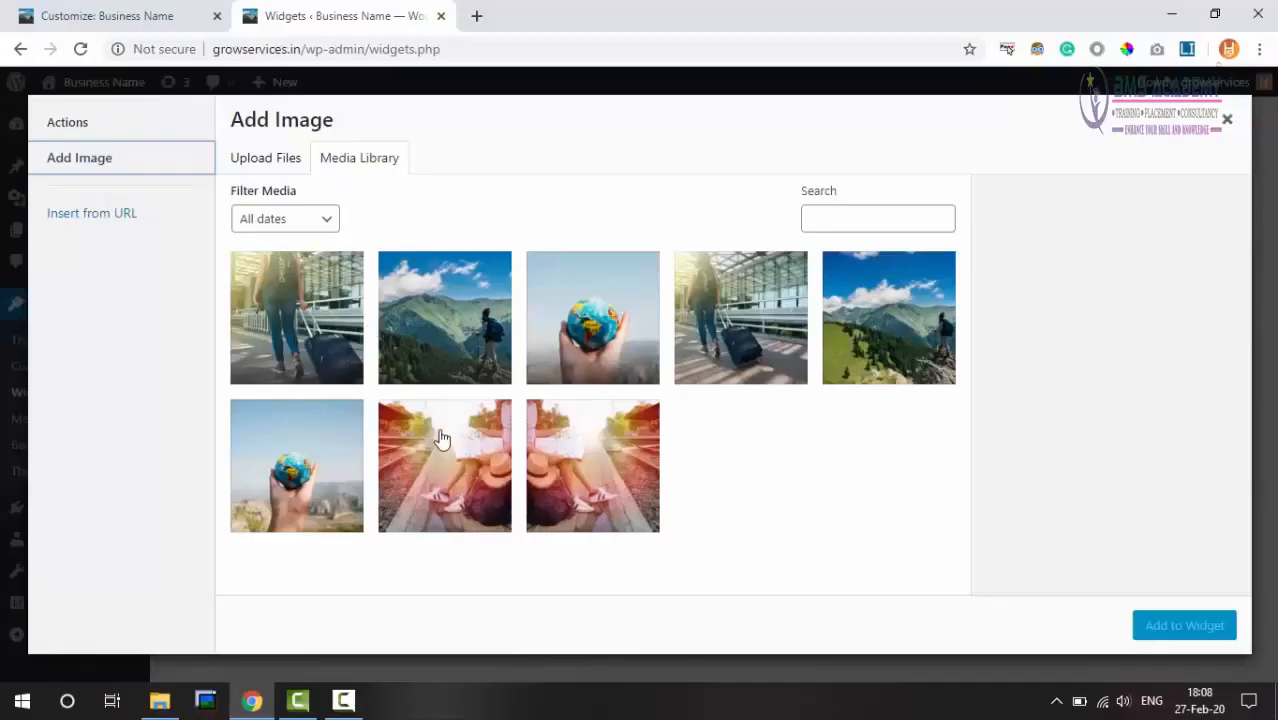
{"action": "left_click", "coordinate": [540, 470]}
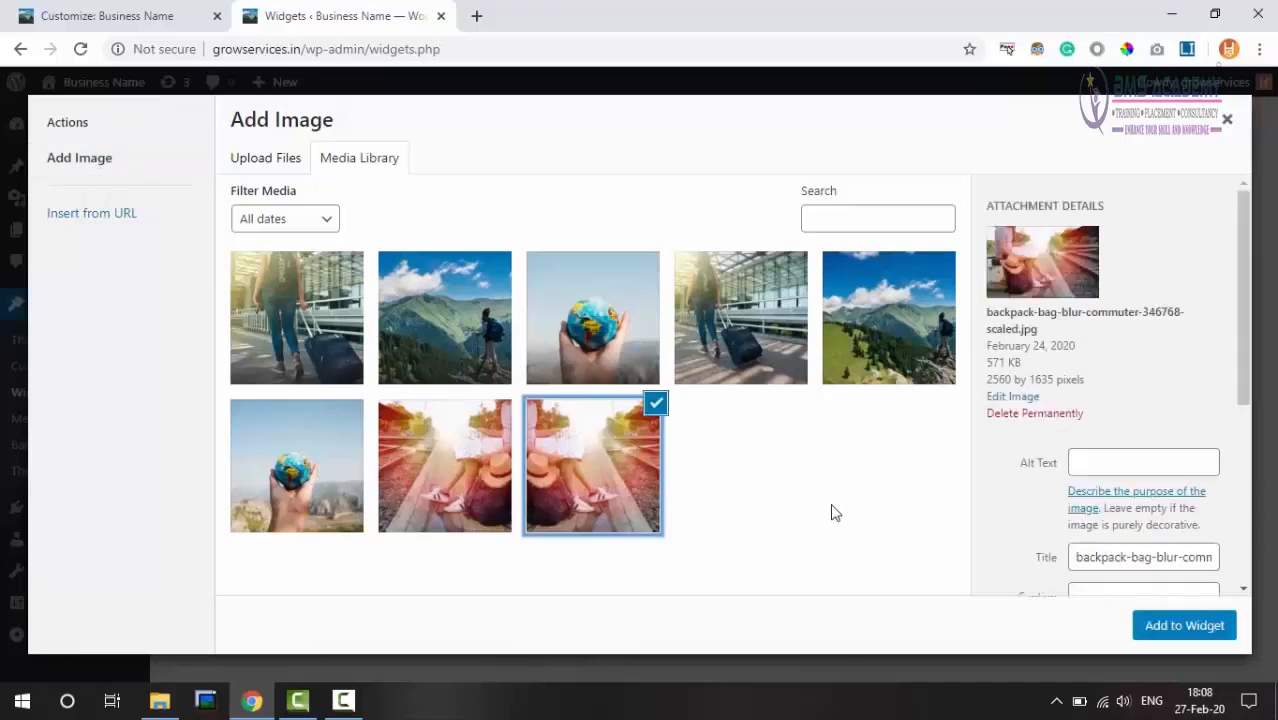
{"action": "left_click", "coordinate": [1192, 630]}
- Give the Footer #1 image widget the title "Image Title"
{"action": "scroll", "coordinate": [870, 440], "scroll_direction": "down", "scroll_amount": 2}
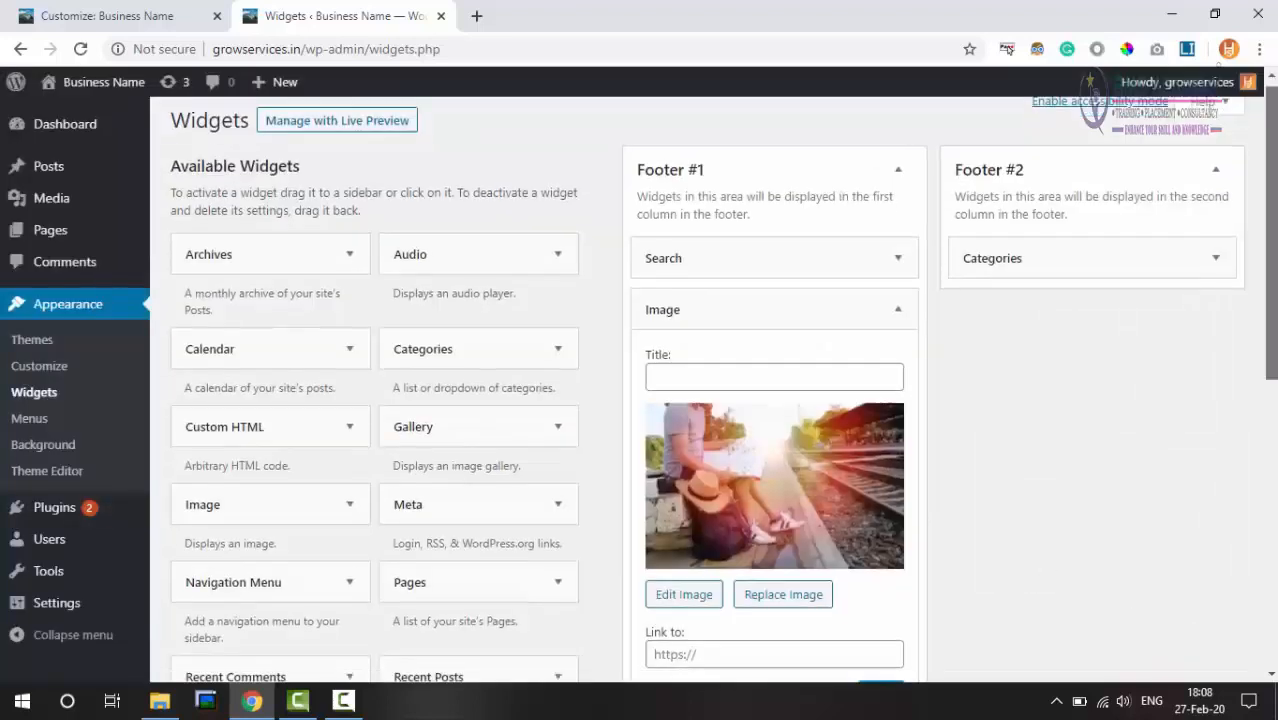
{"action": "left_click", "coordinate": [771, 272]}
{"action": "type", "text": "Image Title"}
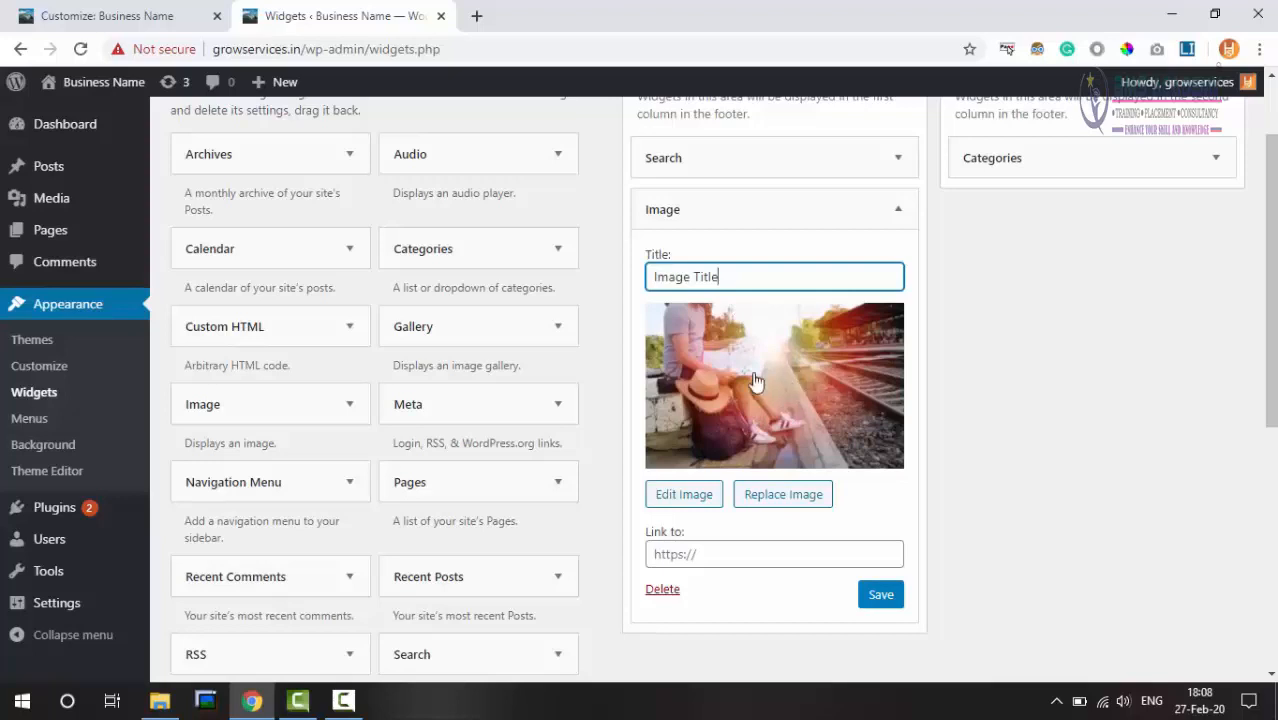
{"action": "left_click_drag", "start_coordinate": [747, 277], "coordinate": [652, 303]}
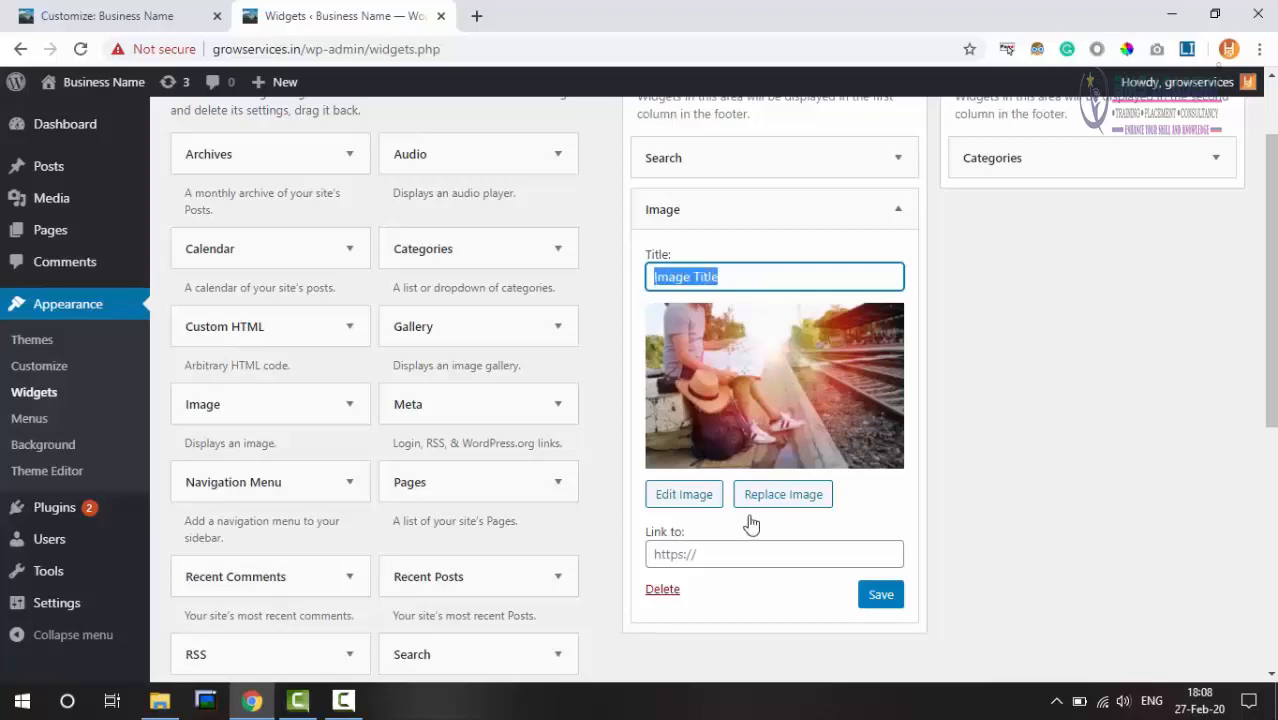
- Set the image widget's link to "#" and save the widget
{"action": "left_click", "coordinate": [737, 550]}
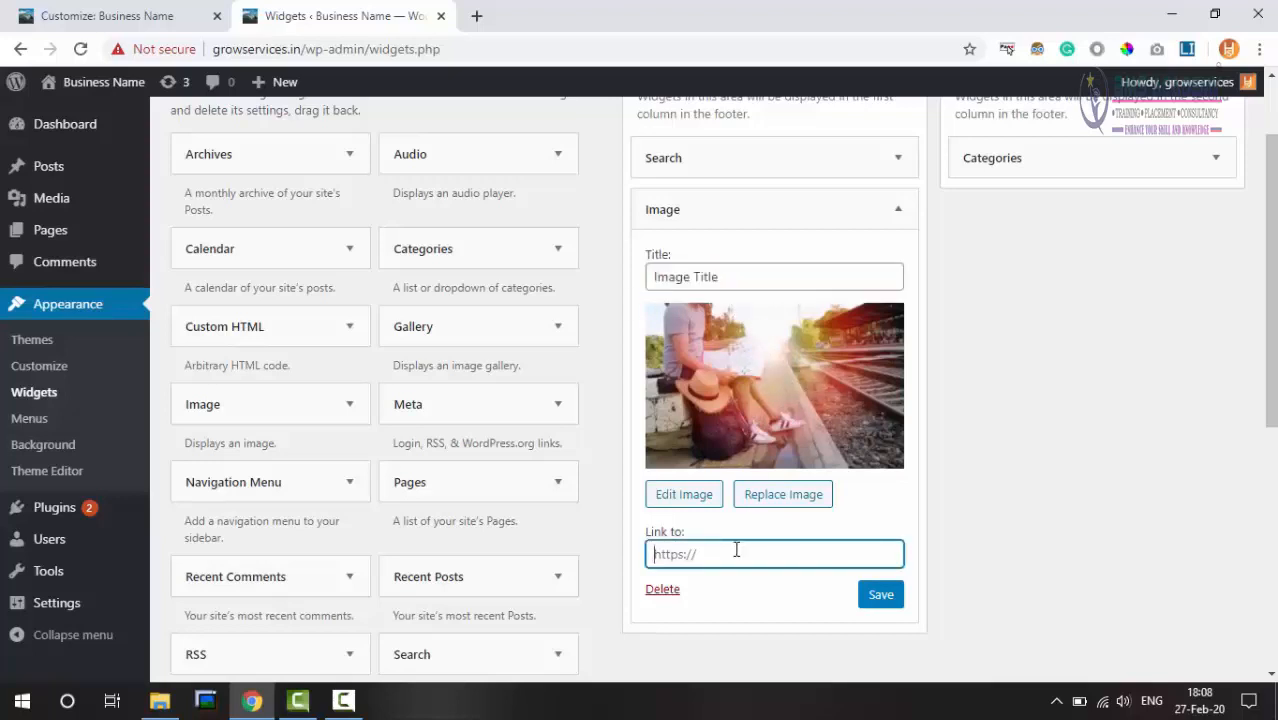
{"action": "type", "text": "#"}
{"action": "key", "text": "BackSpace"}
{"action": "type", "text": "home"}
{"action": "key", "text": "ctrl+a"}
{"action": "type", "text": "#"}
{"action": "left_click", "coordinate": [878, 597]}
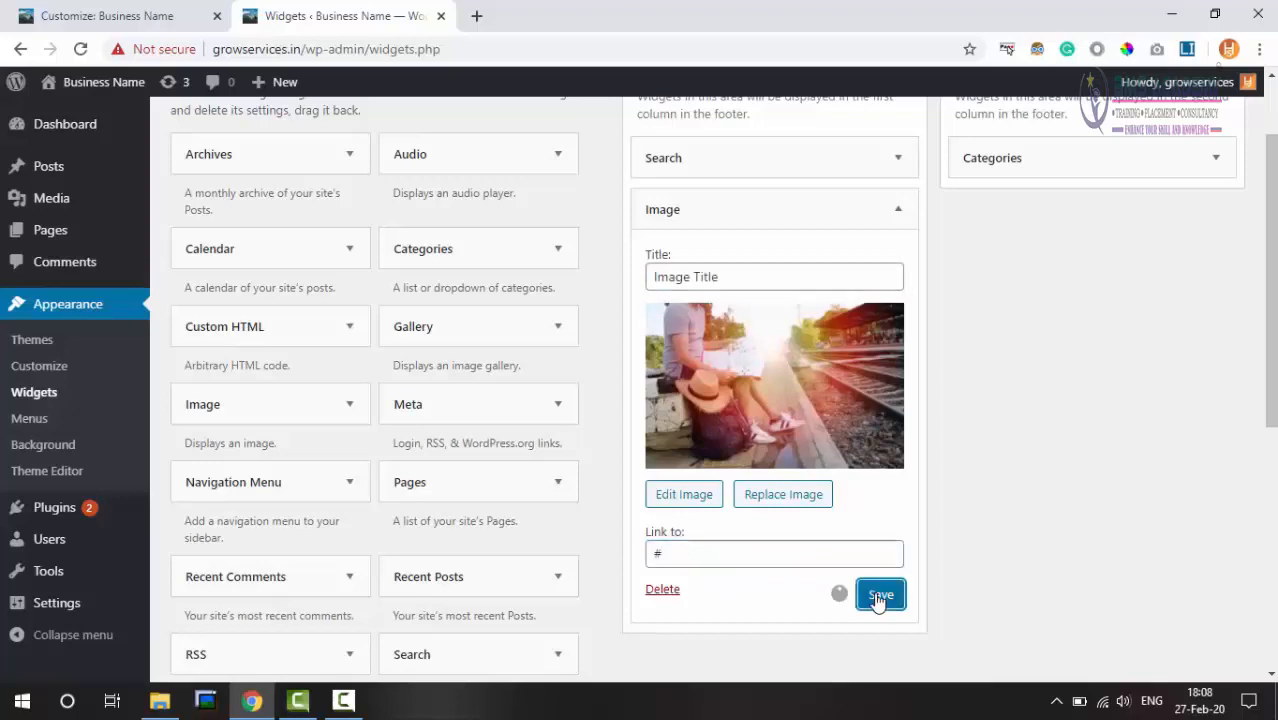
- View the live site in a new tab and check the footer's image widget and its link
{"action": "left_click", "coordinate": [104, 82], "text": "ctrl"}
{"action": "left_click", "coordinate": [575, 9]}
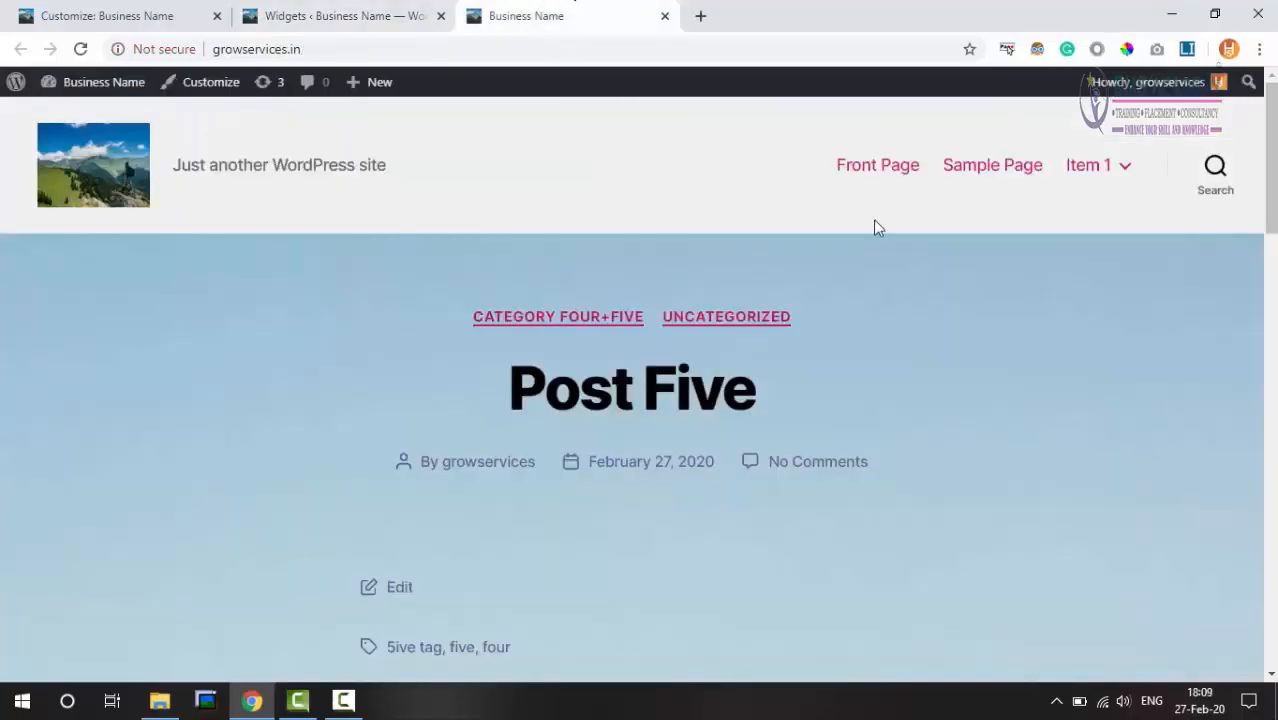
{"action": "left_click_drag", "start_coordinate": [1271, 158], "coordinate": [1271, 592]}
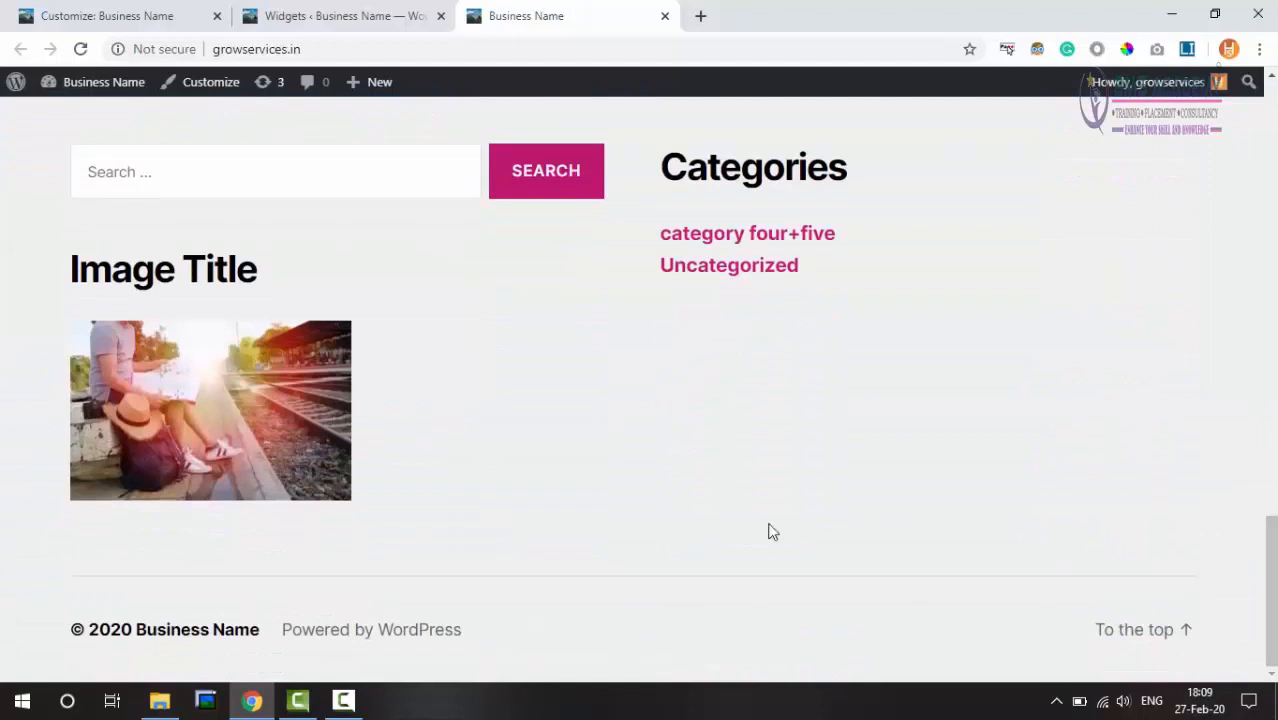
{"action": "left_click", "coordinate": [187, 408]}
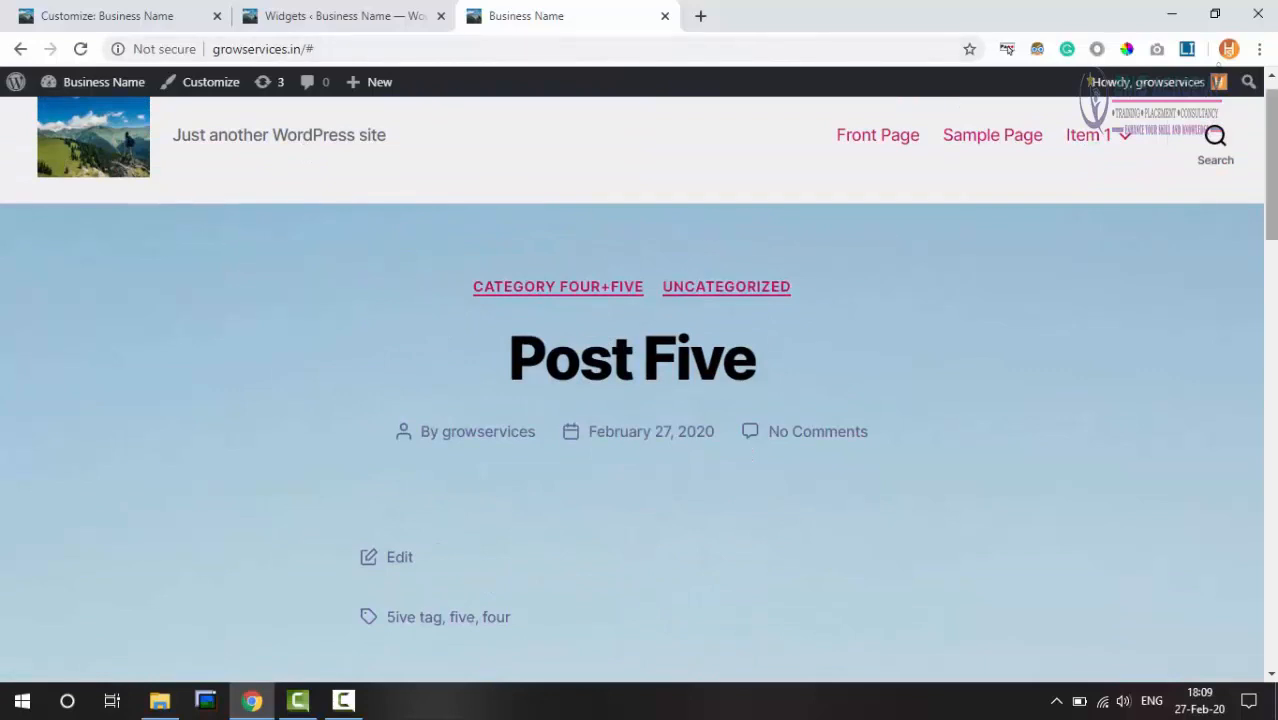
{"action": "scroll", "coordinate": [639, 390], "scroll_direction": "down", "scroll_amount": 8}
{"action": "scroll", "coordinate": [639, 390], "scroll_direction": "down", "scroll_amount": 10}
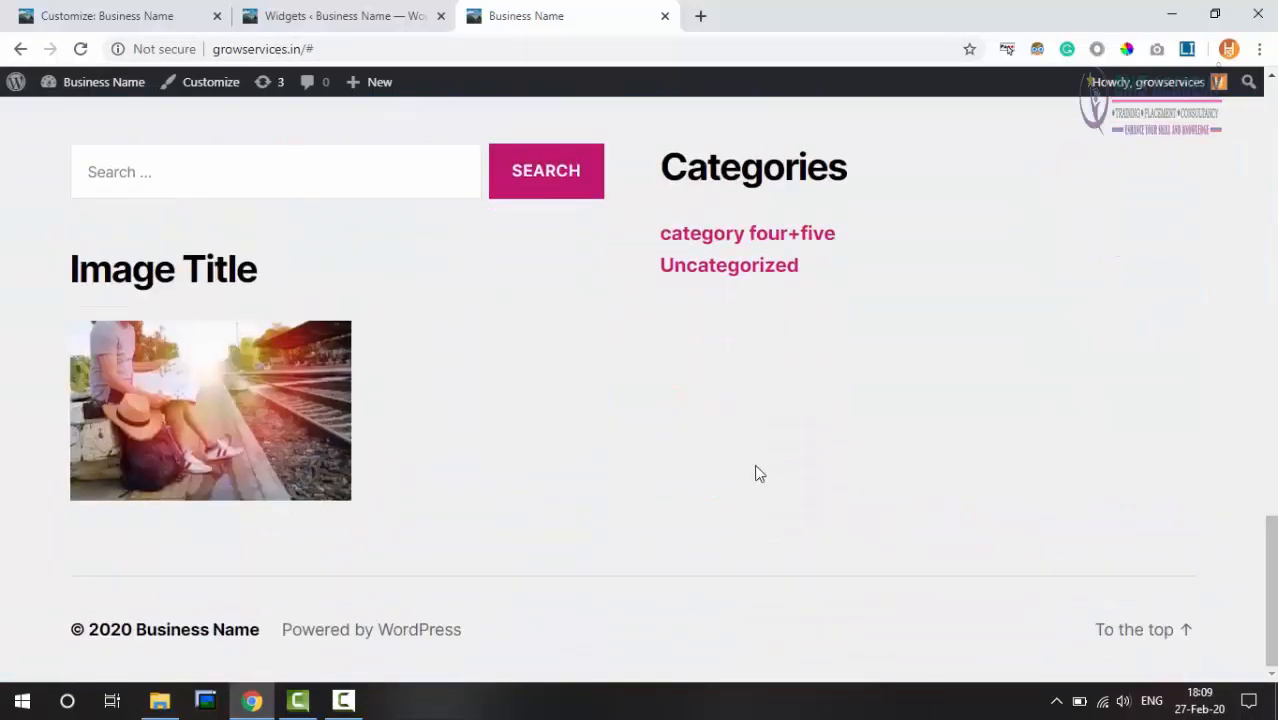
{"action": "scroll", "coordinate": [516, 443], "scroll_direction": "up", "scroll_amount": 18}
{"action": "scroll", "coordinate": [633, 404], "scroll_direction": "down", "scroll_amount": 15}
- Return to the dashboard and activate the Twenty Sixteen theme from the installed themes
{"action": "left_click", "coordinate": [360, 16]}
{"action": "left_click", "coordinate": [530, 16]}
{"action": "left_click", "coordinate": [352, 14]}
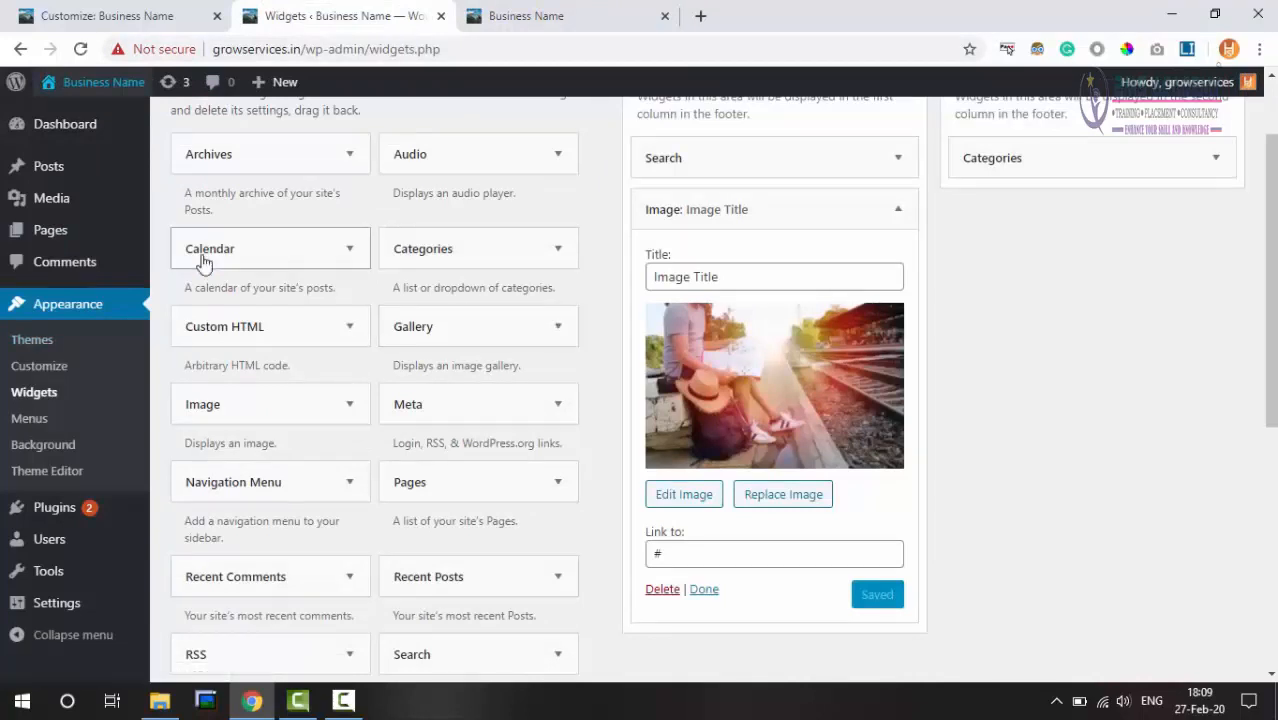
{"action": "left_click", "coordinate": [40, 340]}
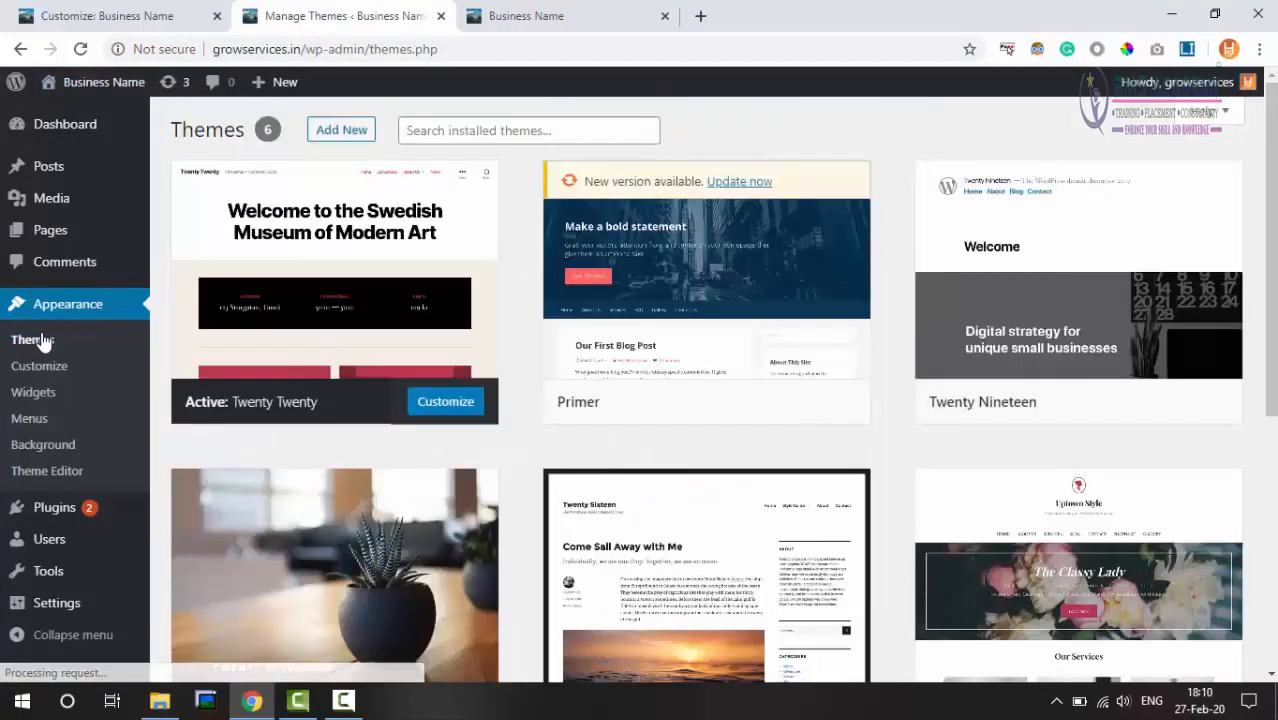
{"action": "scroll", "coordinate": [533, 325], "scroll_direction": "down", "scroll_amount": 4}
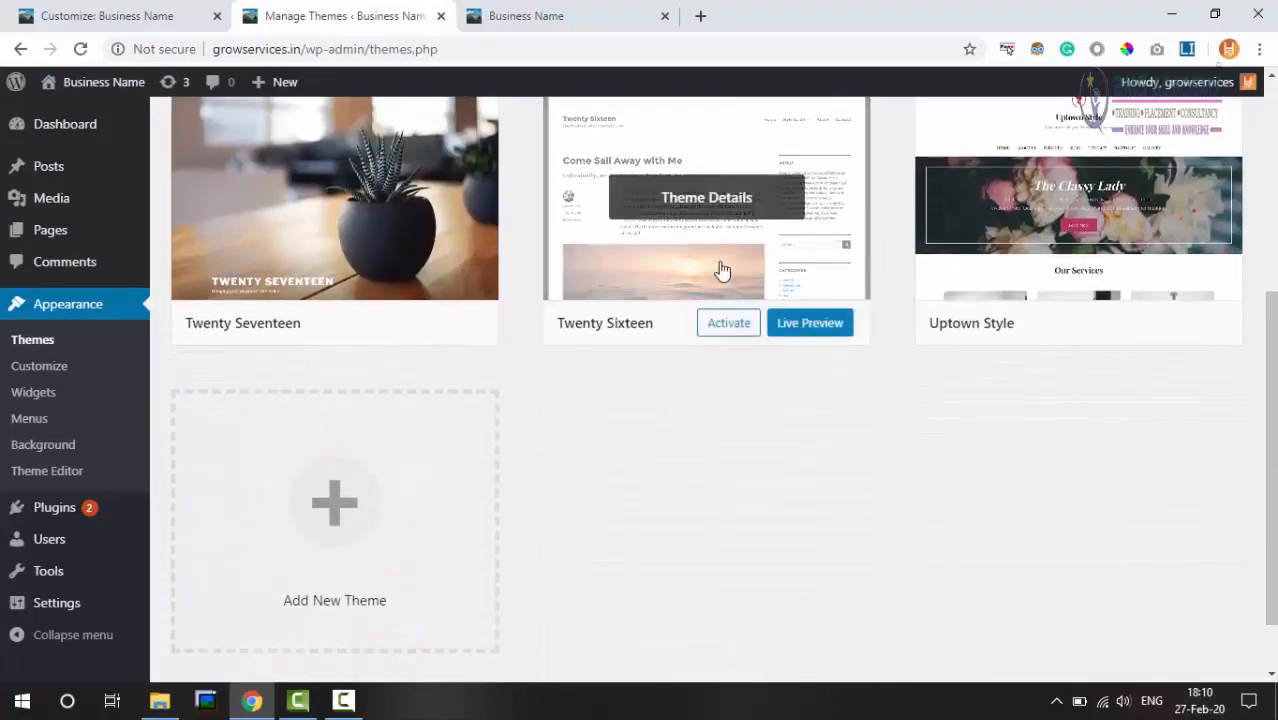
{"action": "left_click", "coordinate": [724, 330]}
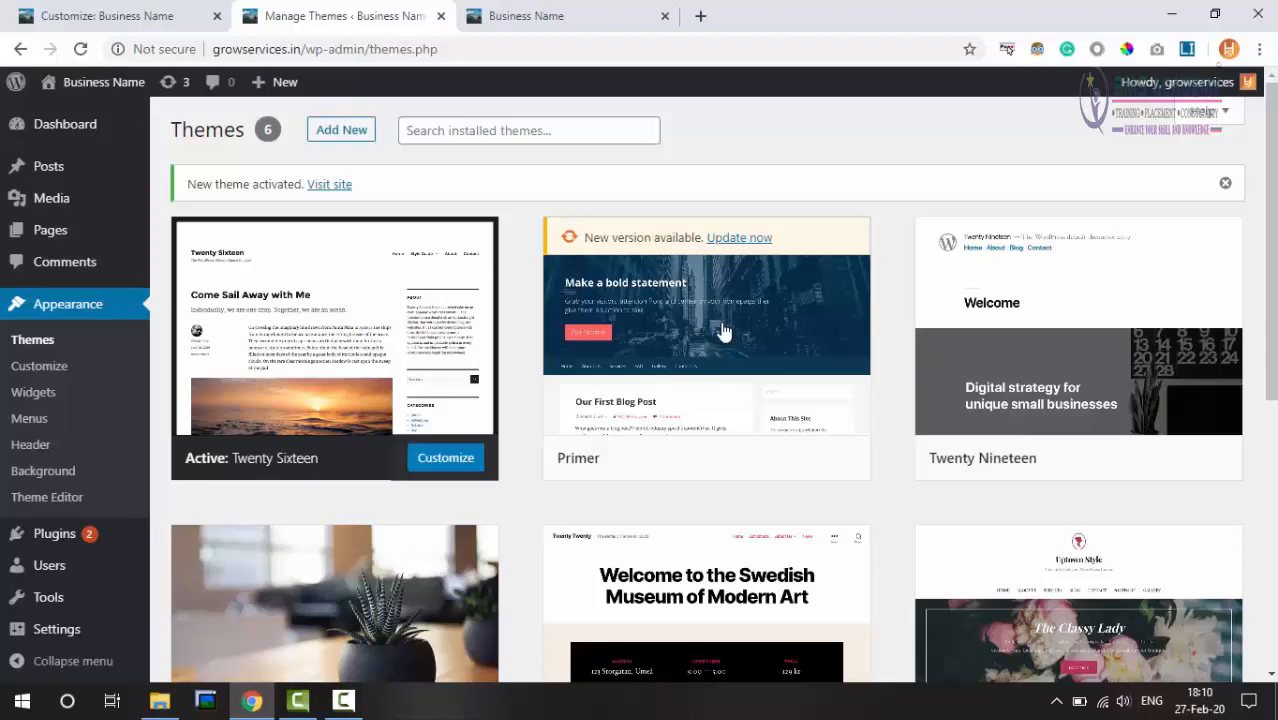
- Look over the installed themes and open the Sidebar widget area in the active Twenty Sixteen theme's customizer
{"action": "scroll", "coordinate": [723, 330], "scroll_direction": "down", "scroll_amount": 2}
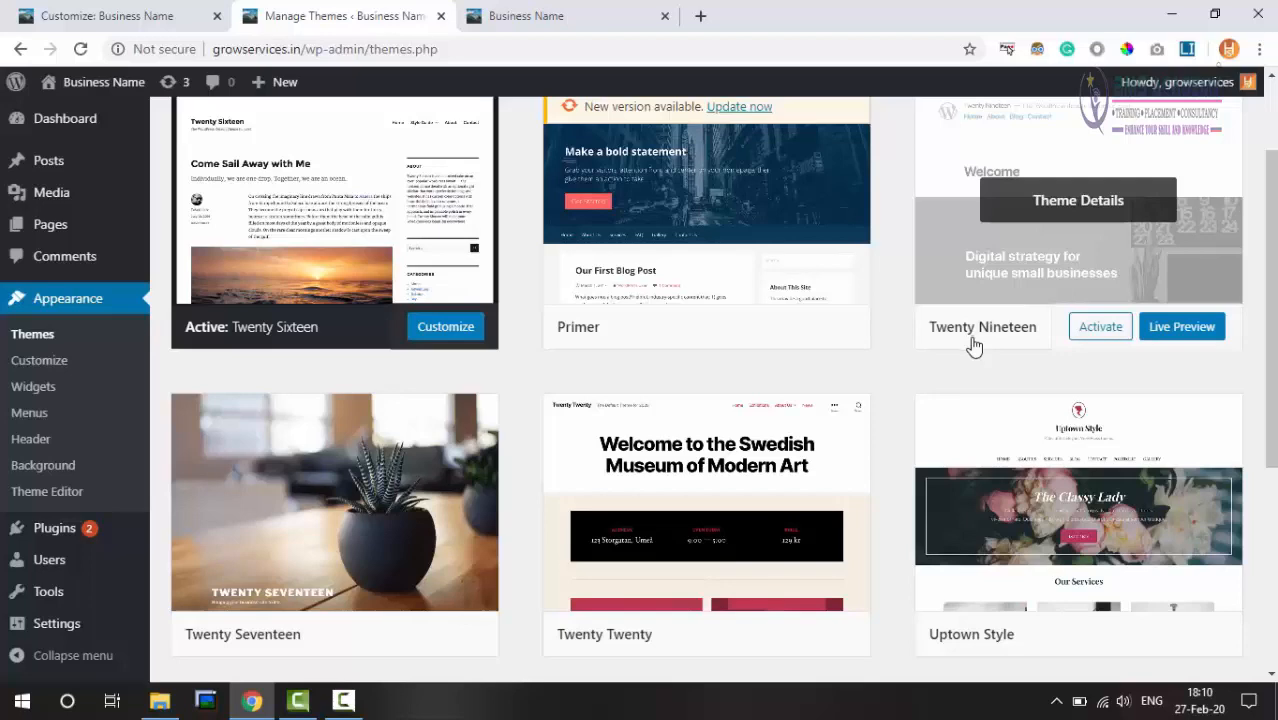
{"action": "scroll", "coordinate": [756, 533], "scroll_direction": "down", "scroll_amount": 4}
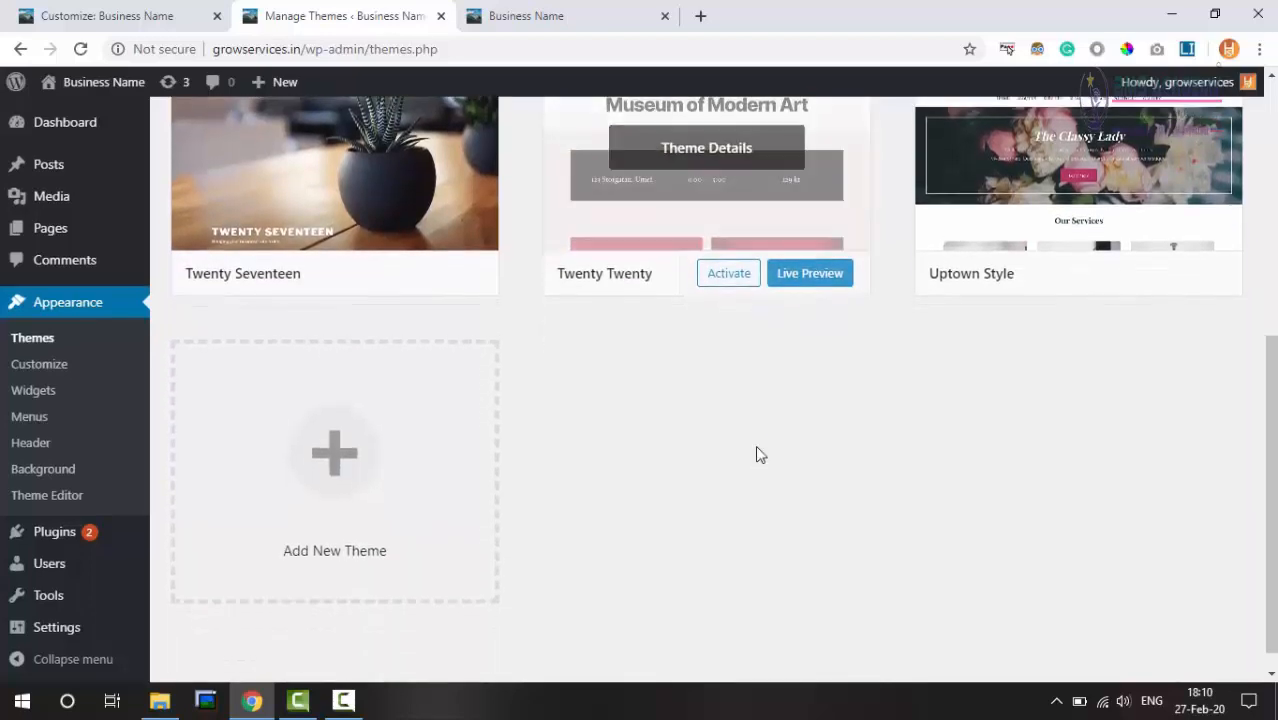
{"action": "scroll", "coordinate": [756, 451], "scroll_direction": "up", "scroll_amount": 5}
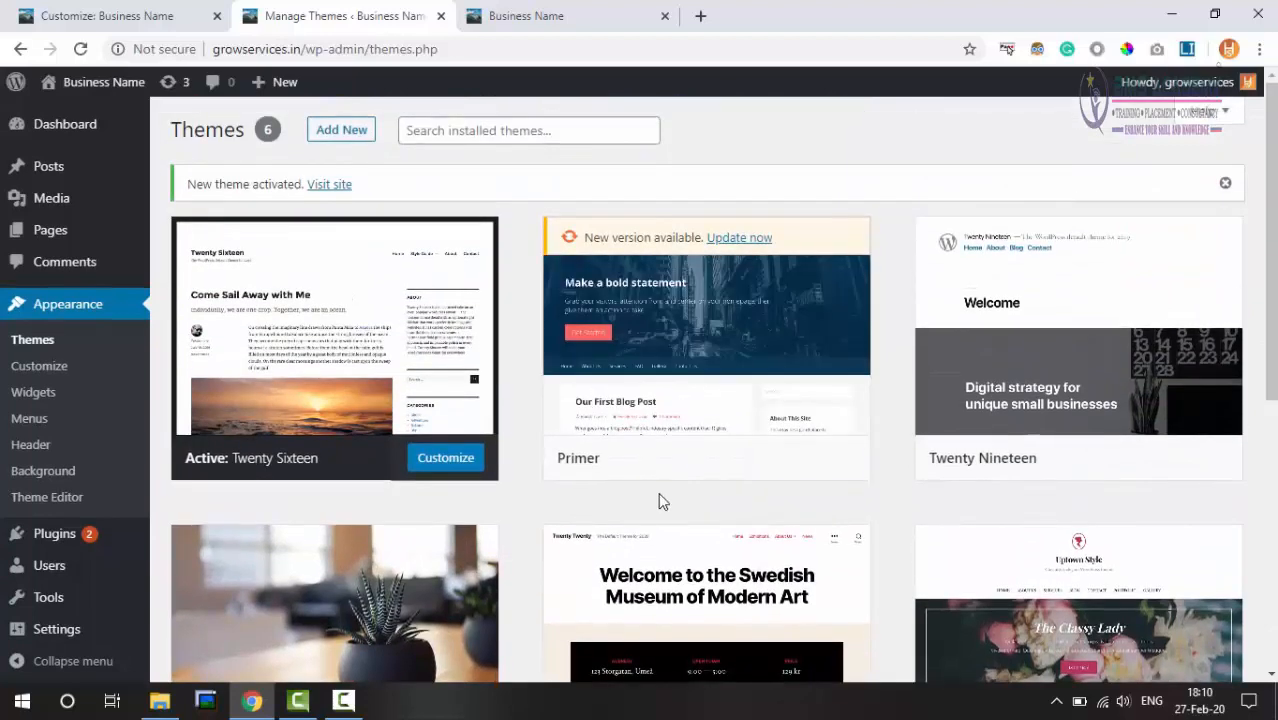
{"action": "left_click", "coordinate": [445, 459]}
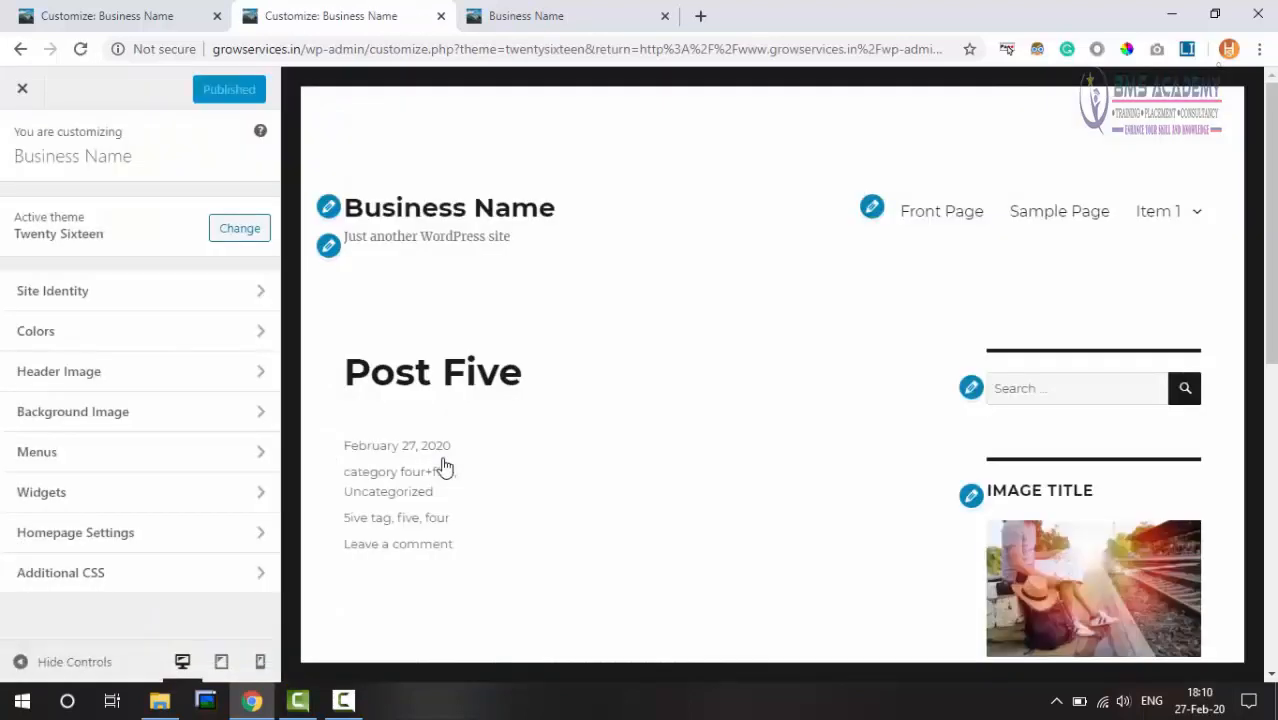
{"action": "left_click", "coordinate": [170, 500]}
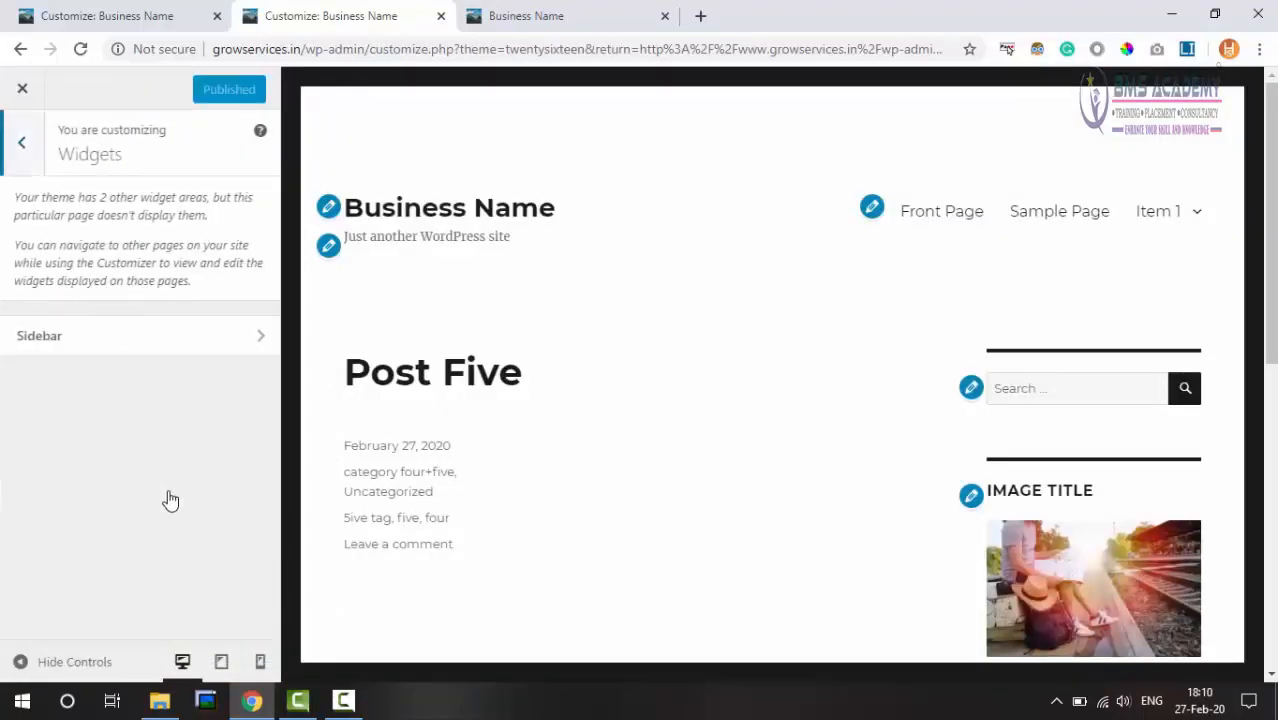
{"action": "left_click", "coordinate": [100, 338]}
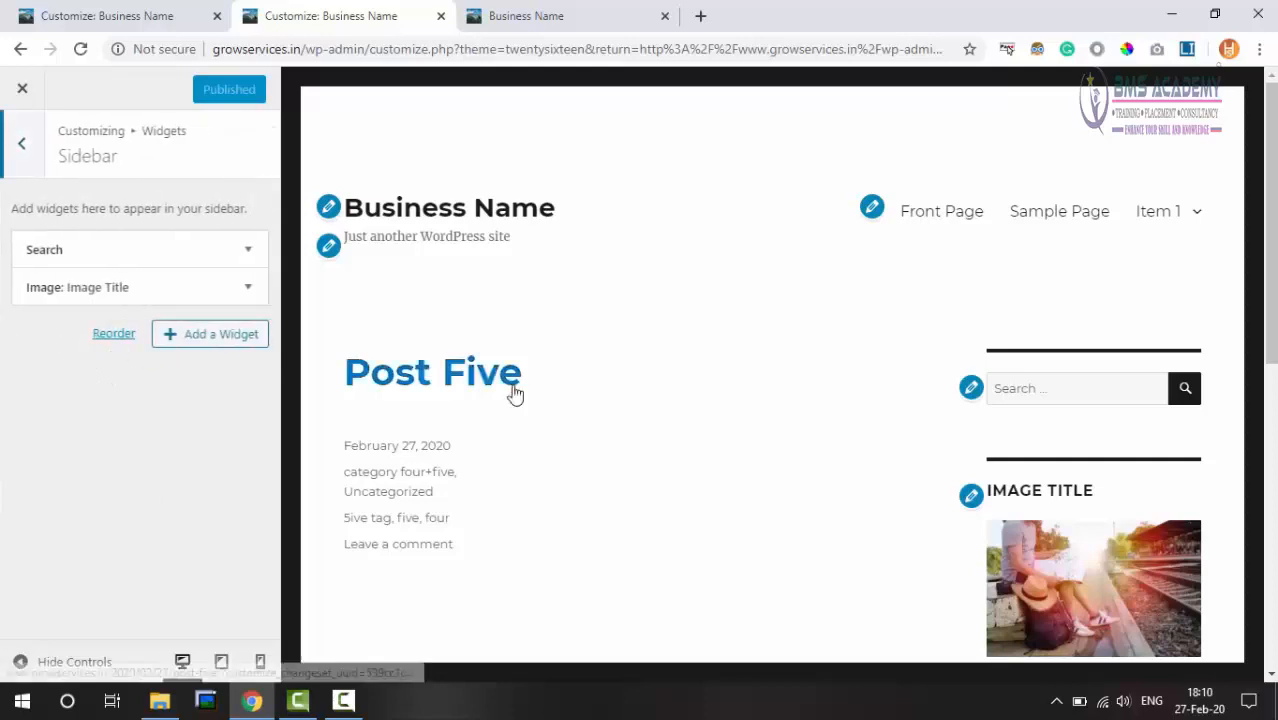
- Examine the Sidebar widgets against the page preview and check which widget areas the customizer offers
{"action": "scroll", "coordinate": [752, 412], "scroll_direction": "down", "scroll_amount": 4}
{"action": "scroll", "coordinate": [753, 413], "scroll_direction": "up", "scroll_amount": 4}
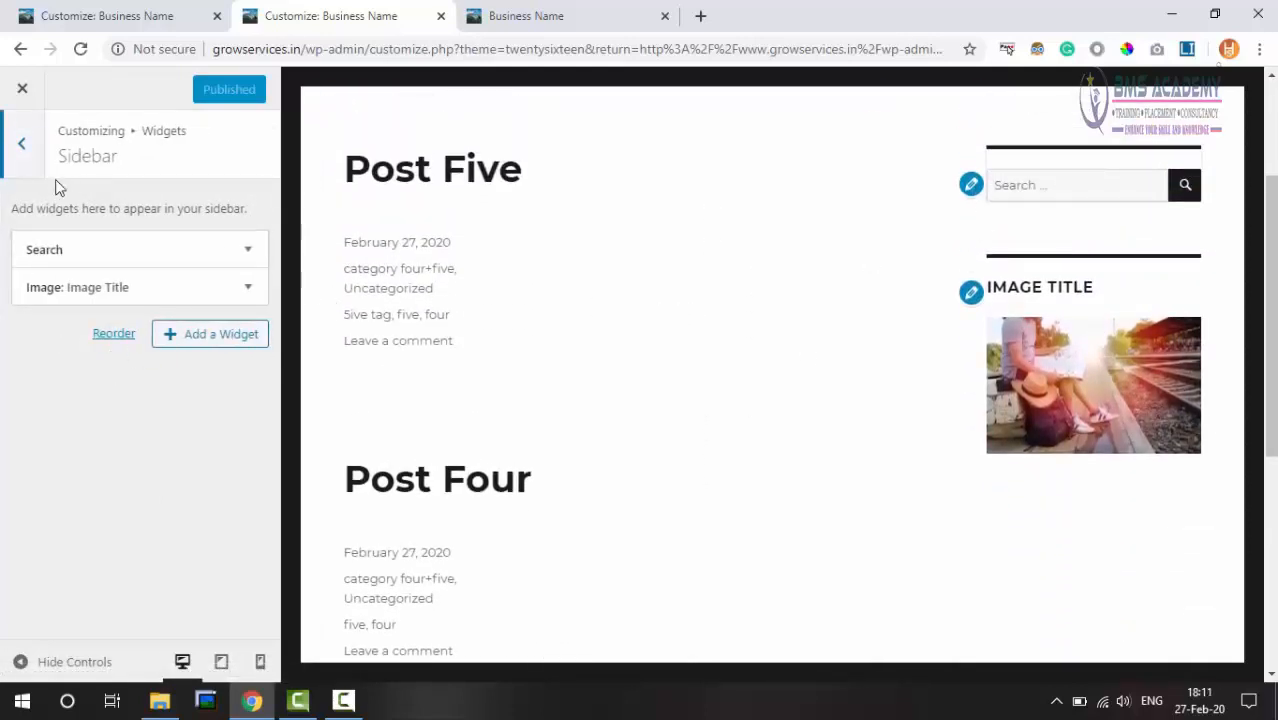
{"action": "left_click", "coordinate": [10, 143]}
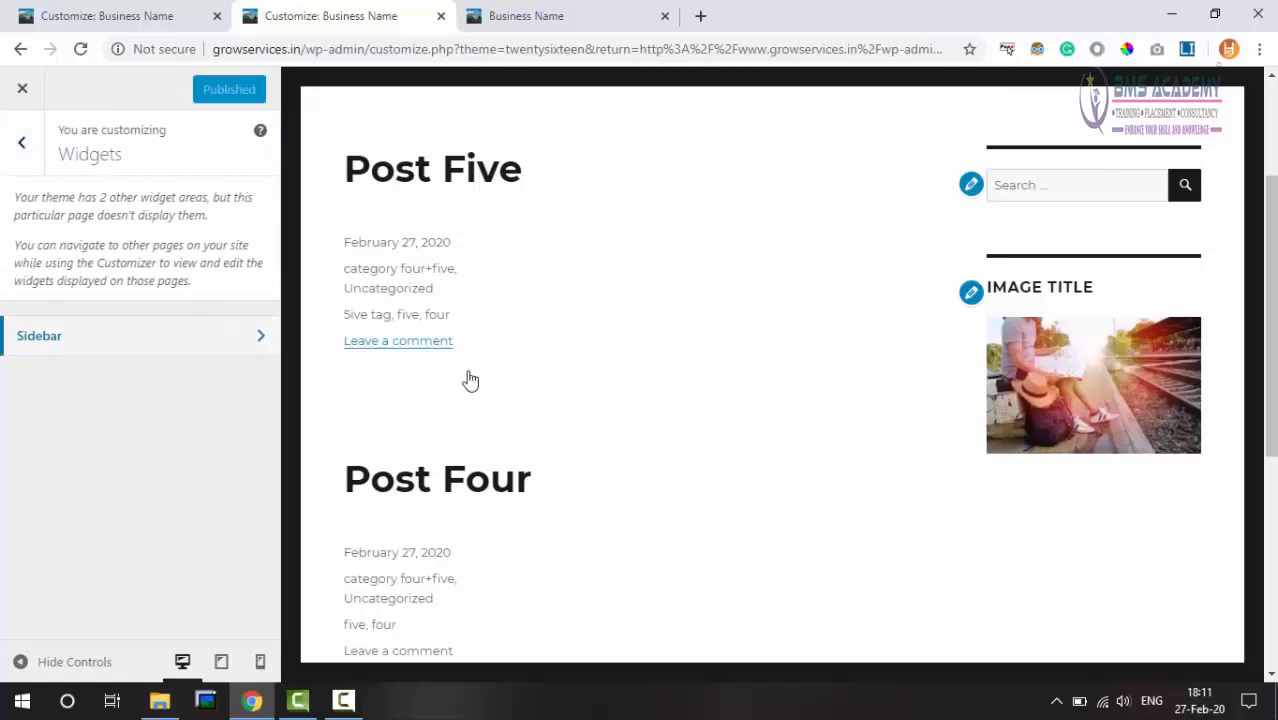
{"action": "scroll", "coordinate": [790, 505], "scroll_direction": "up", "scroll_amount": 2}
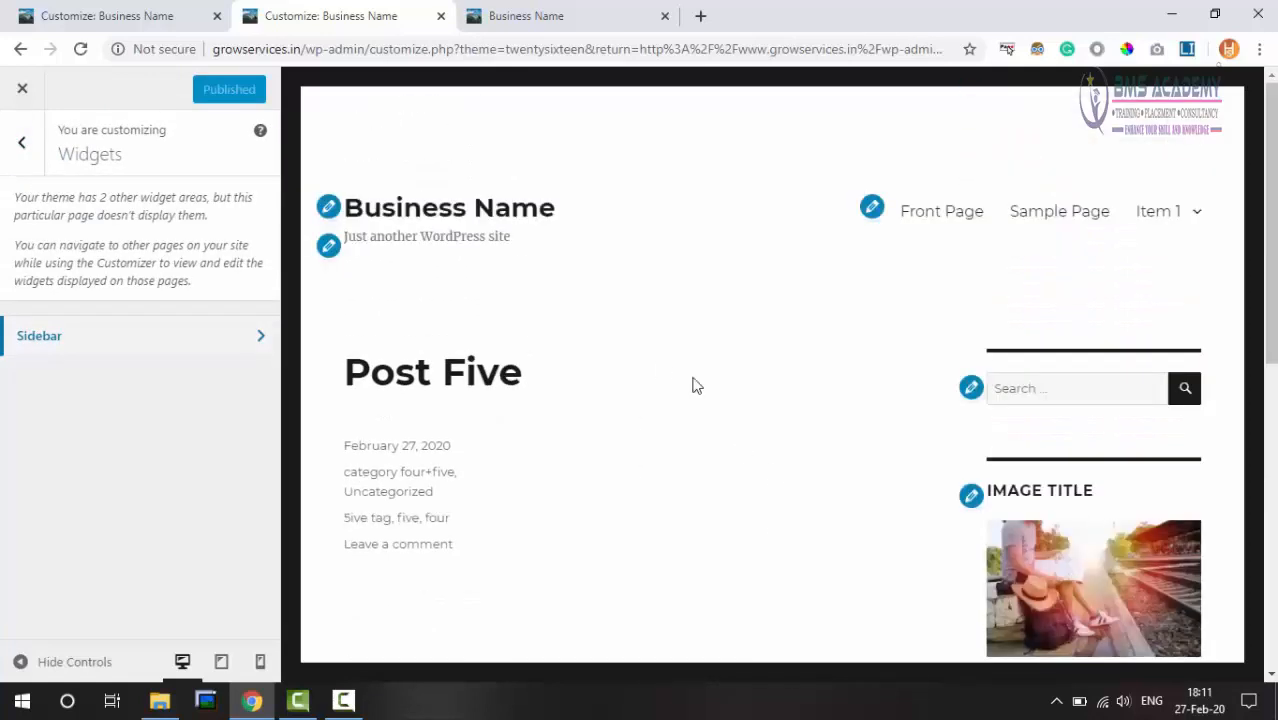
{"action": "left_click", "coordinate": [22, 142]}
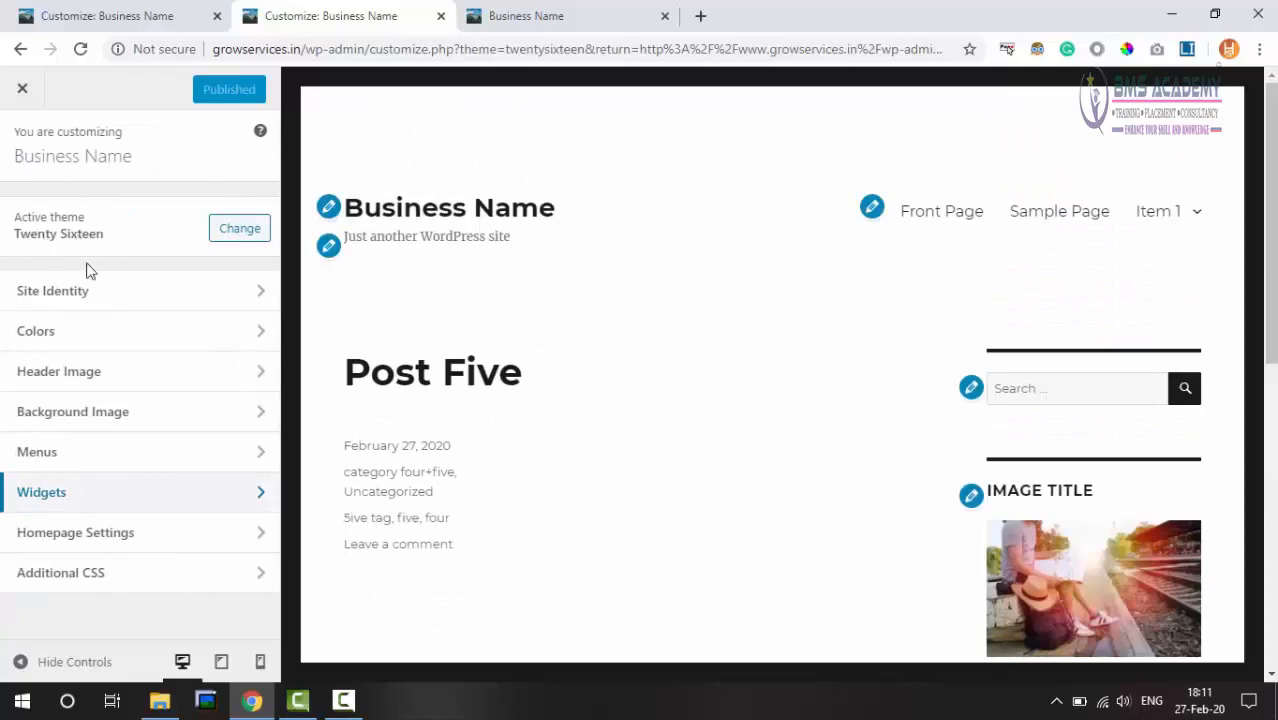
{"action": "left_click", "coordinate": [100, 500]}
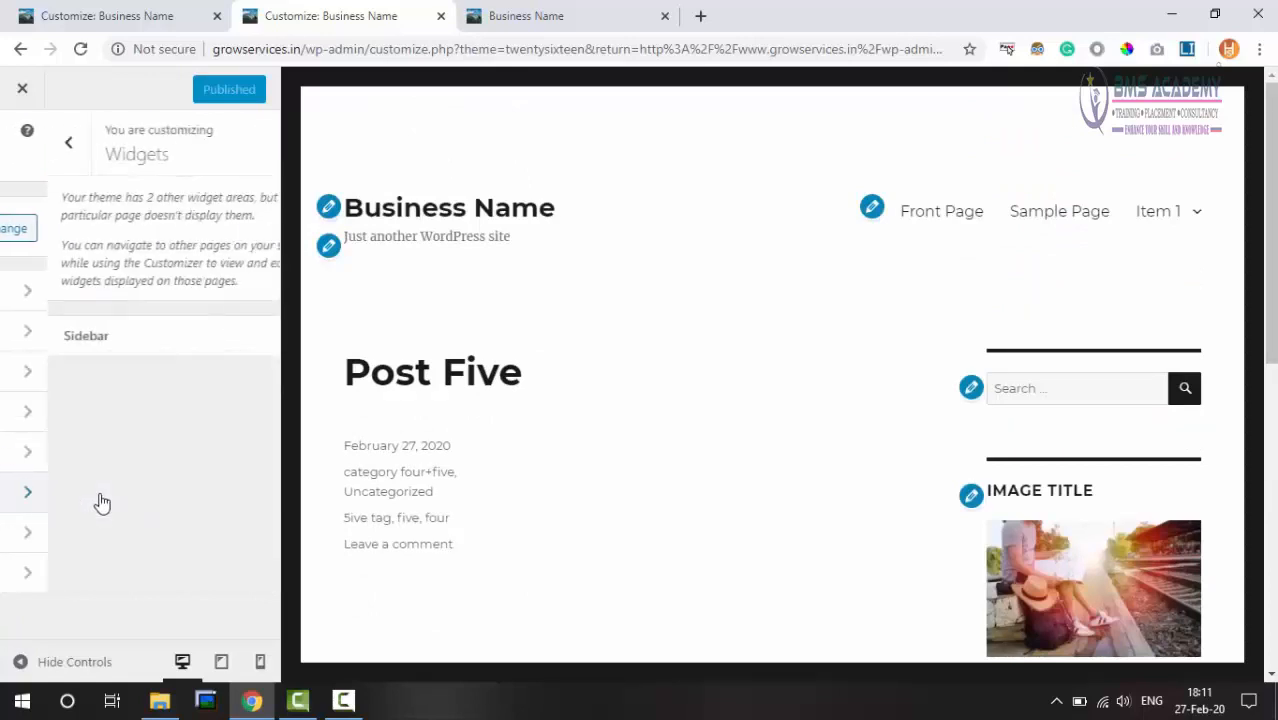
{"action": "left_click", "coordinate": [93, 343]}
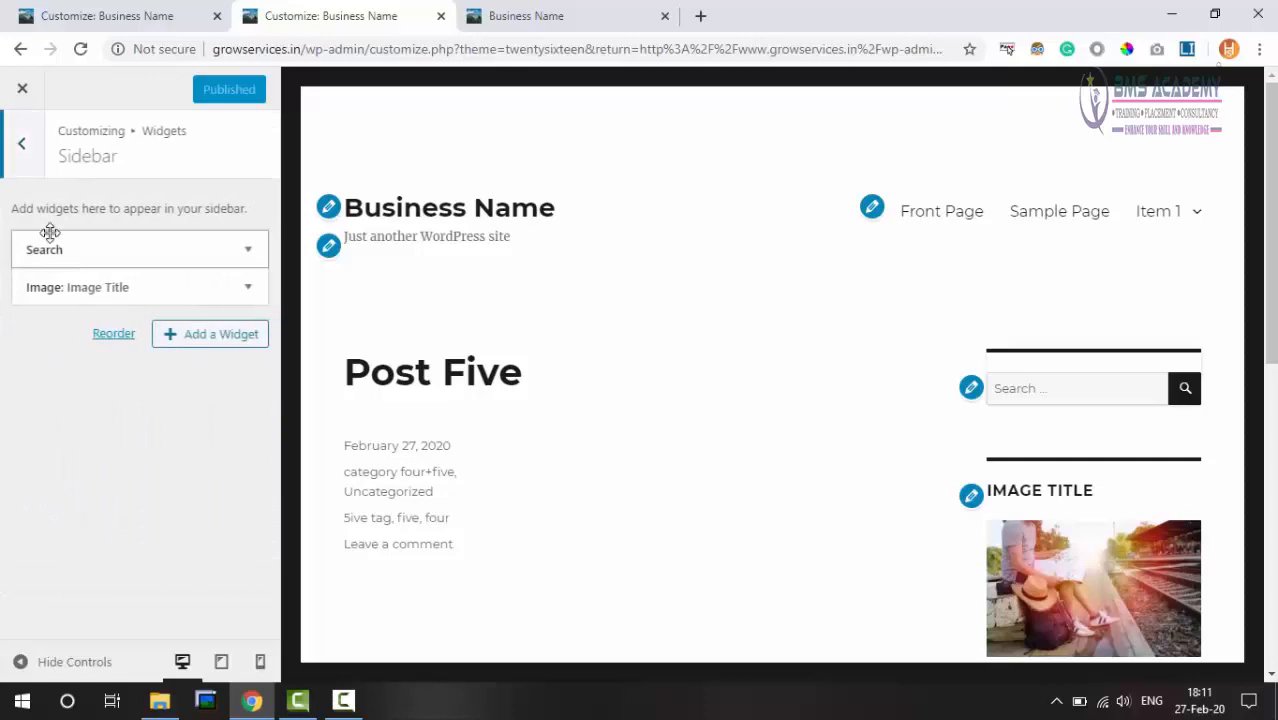
{"action": "left_click", "coordinate": [22, 138]}
- Go from the live site to the Widgets admin page and expand the Content Bottom 2 and Content Bottom 1 areas
{"action": "left_click", "coordinate": [480, 16]}
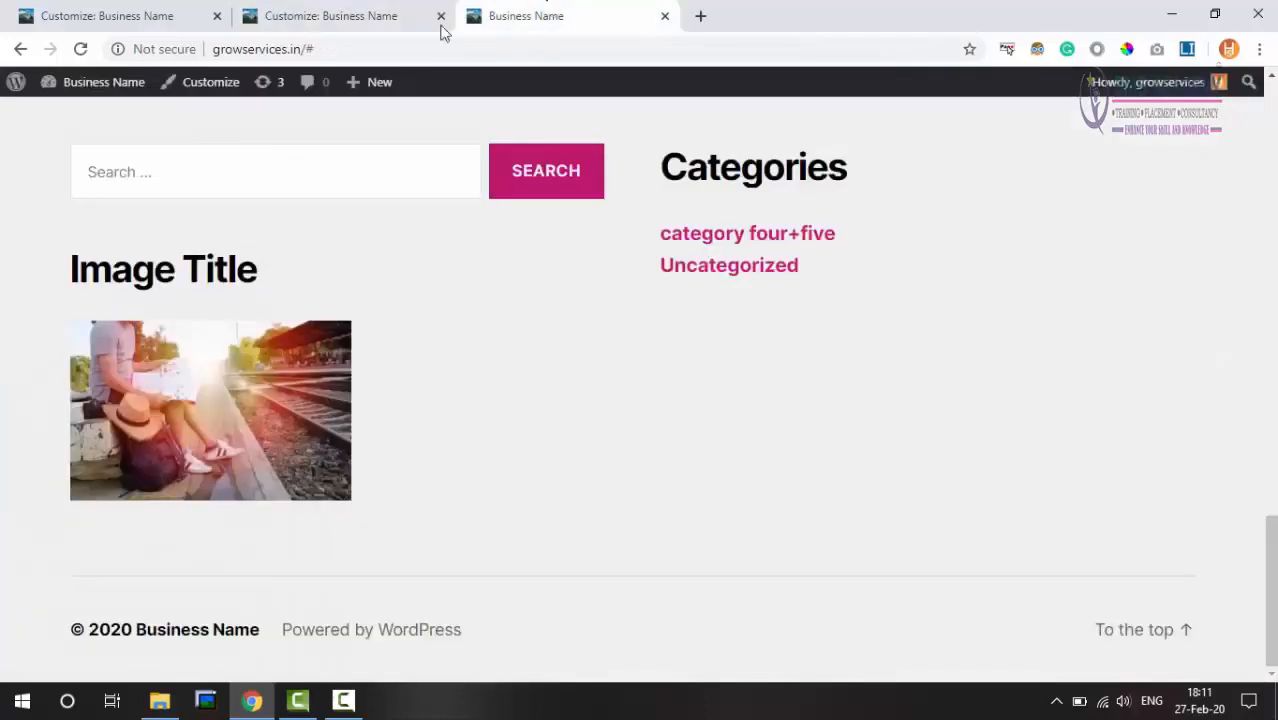
{"action": "mouse_move", "coordinate": [98, 92]}
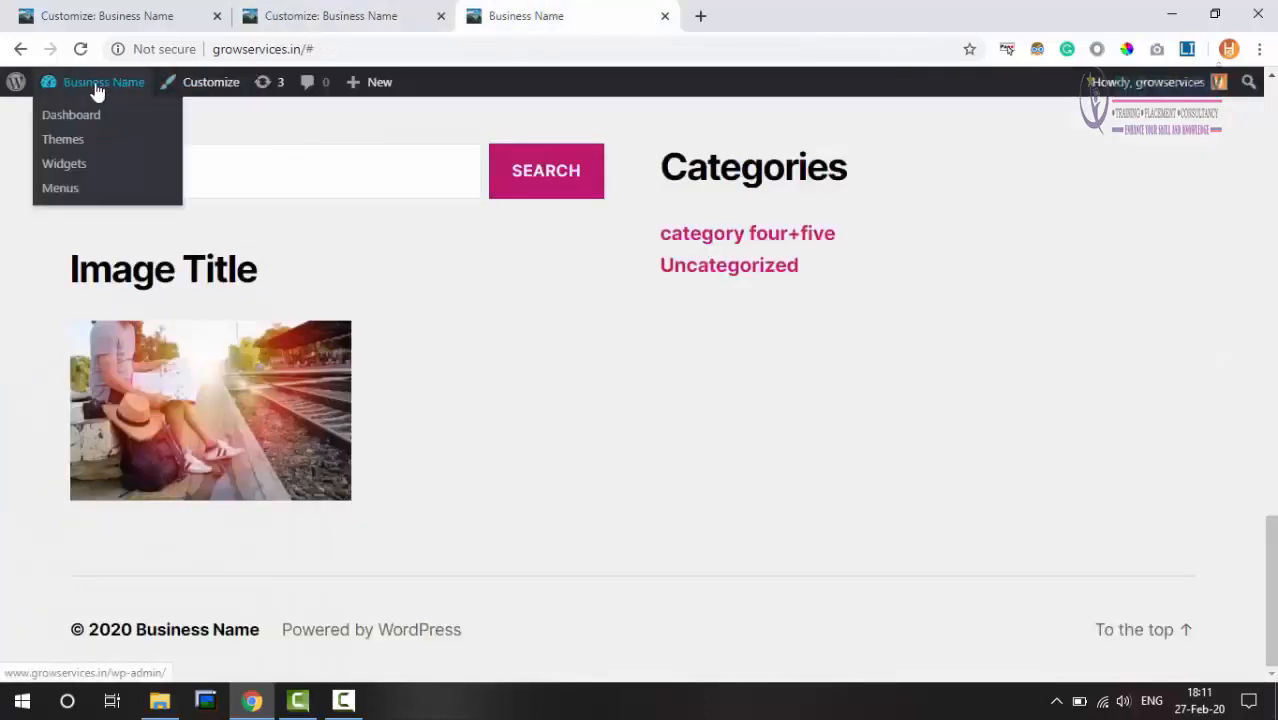
{"action": "left_click", "coordinate": [82, 172]}
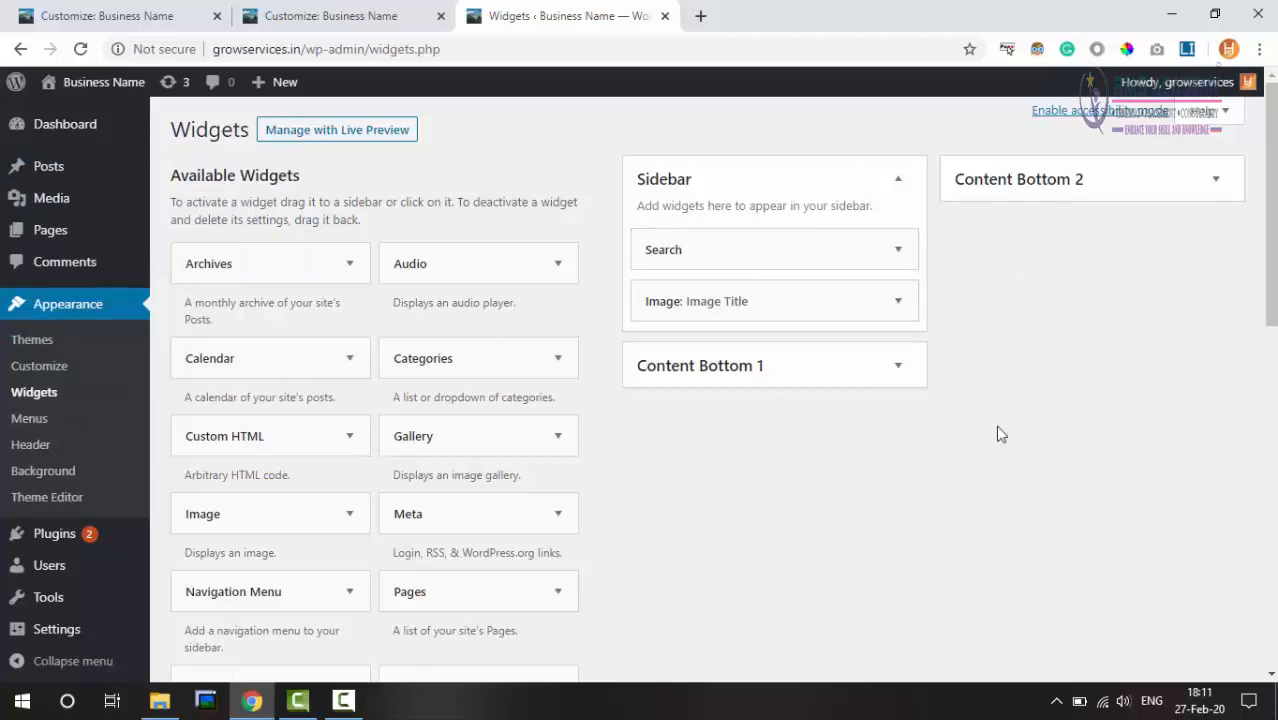
{"action": "left_click", "coordinate": [1215, 178]}
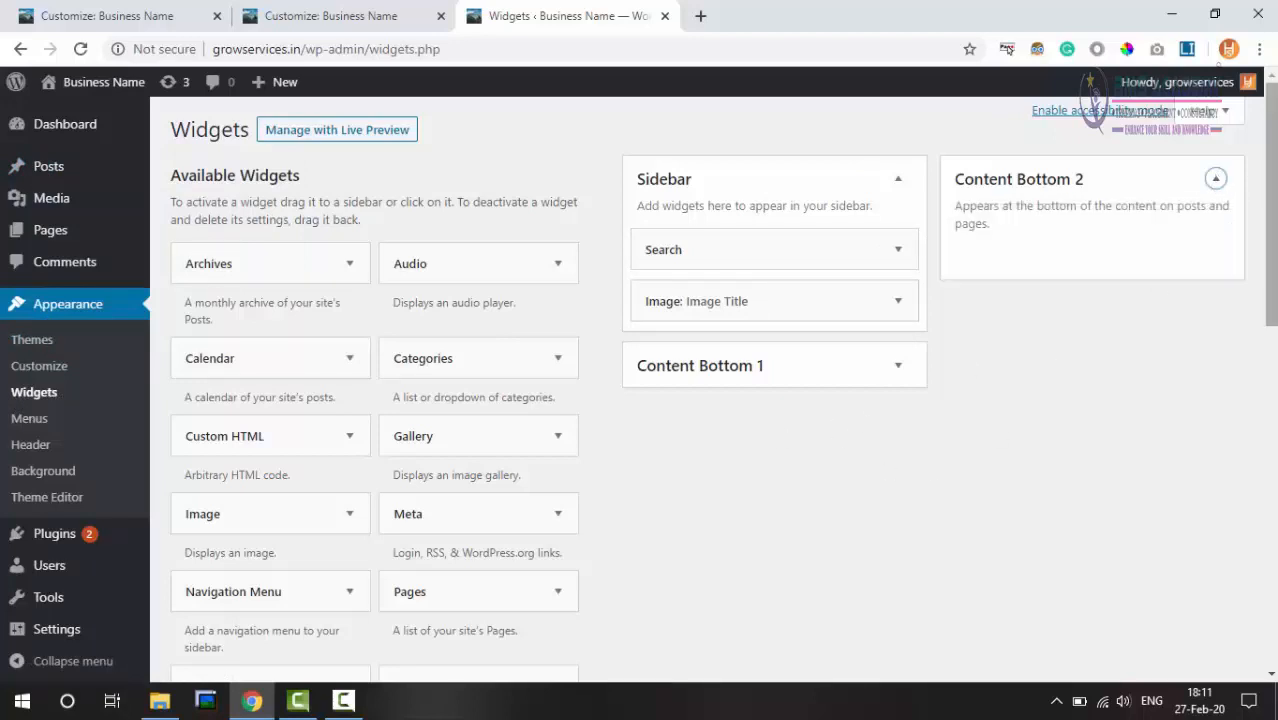
{"action": "scroll", "coordinate": [887, 305], "scroll_direction": "down", "scroll_amount": 1}
{"action": "left_click", "coordinate": [895, 321]}
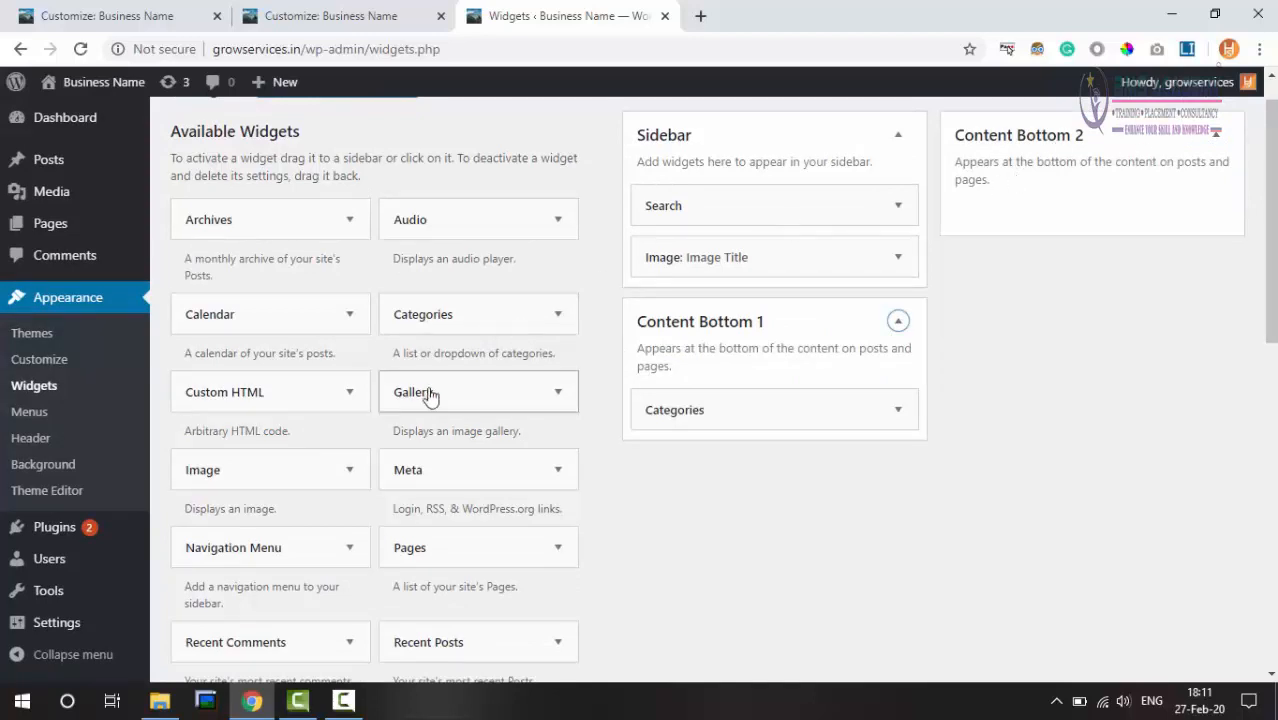
- Add an Image widget to Content Bottom 2 using the 1600 by 1065 woman-walking-on-pathway luggage photo from the media library
{"action": "left_click_drag", "start_coordinate": [265, 472], "coordinate": [1148, 180]}
{"action": "left_click", "coordinate": [478, 314]}
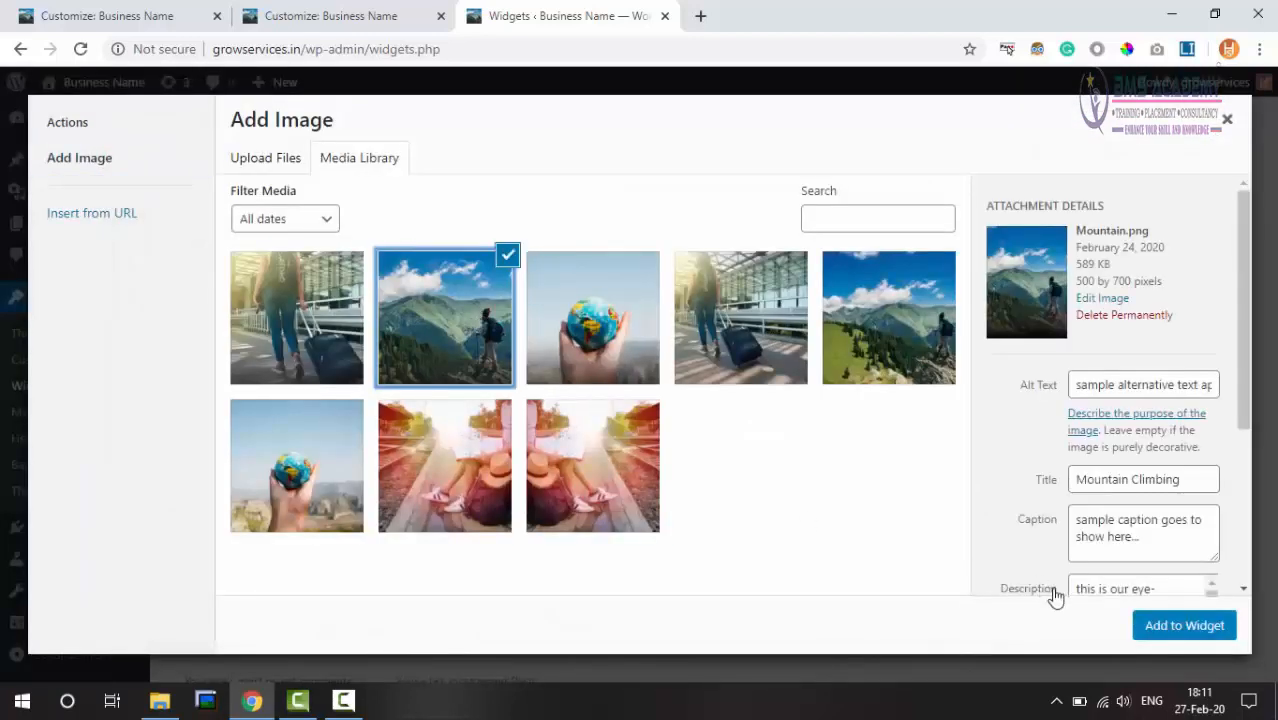
{"action": "left_click", "coordinate": [739, 322]}
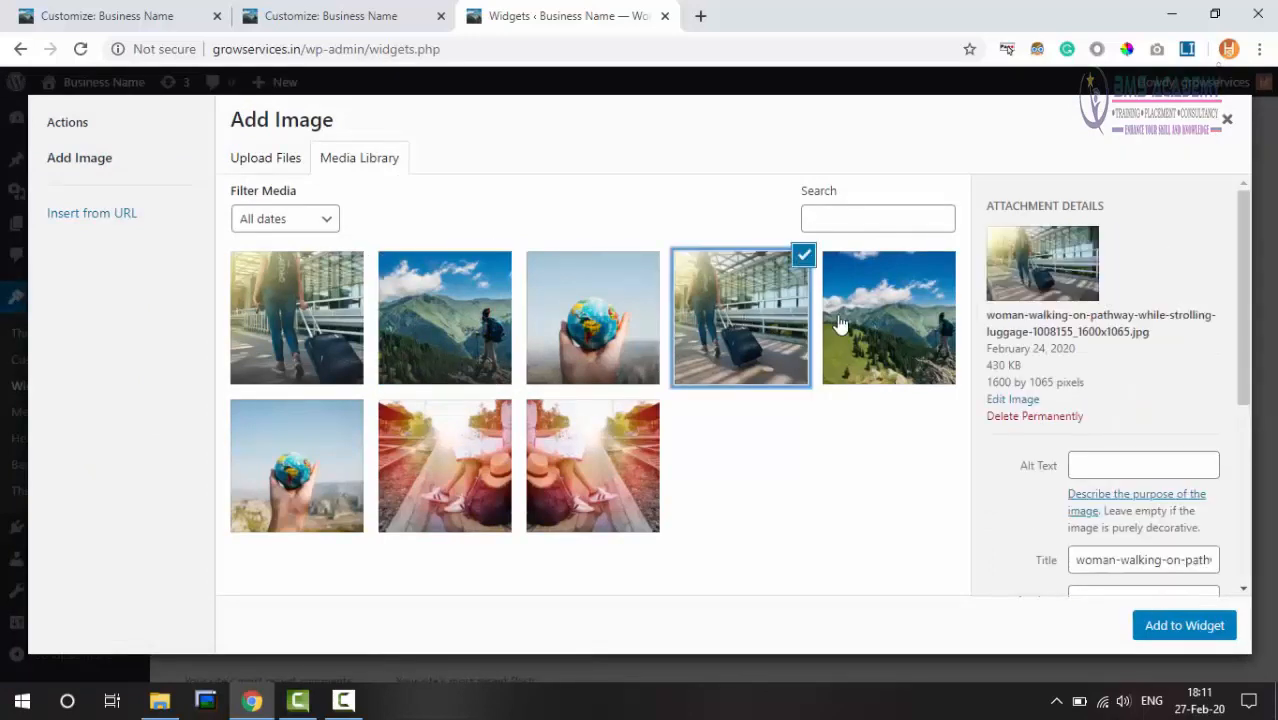
{"action": "left_click", "coordinate": [1190, 627]}
- Give the Content Bottom 2 image widget the title "Title 2" and save it
{"action": "left_click", "coordinate": [1011, 291]}
{"action": "type", "text": "Title 2"}
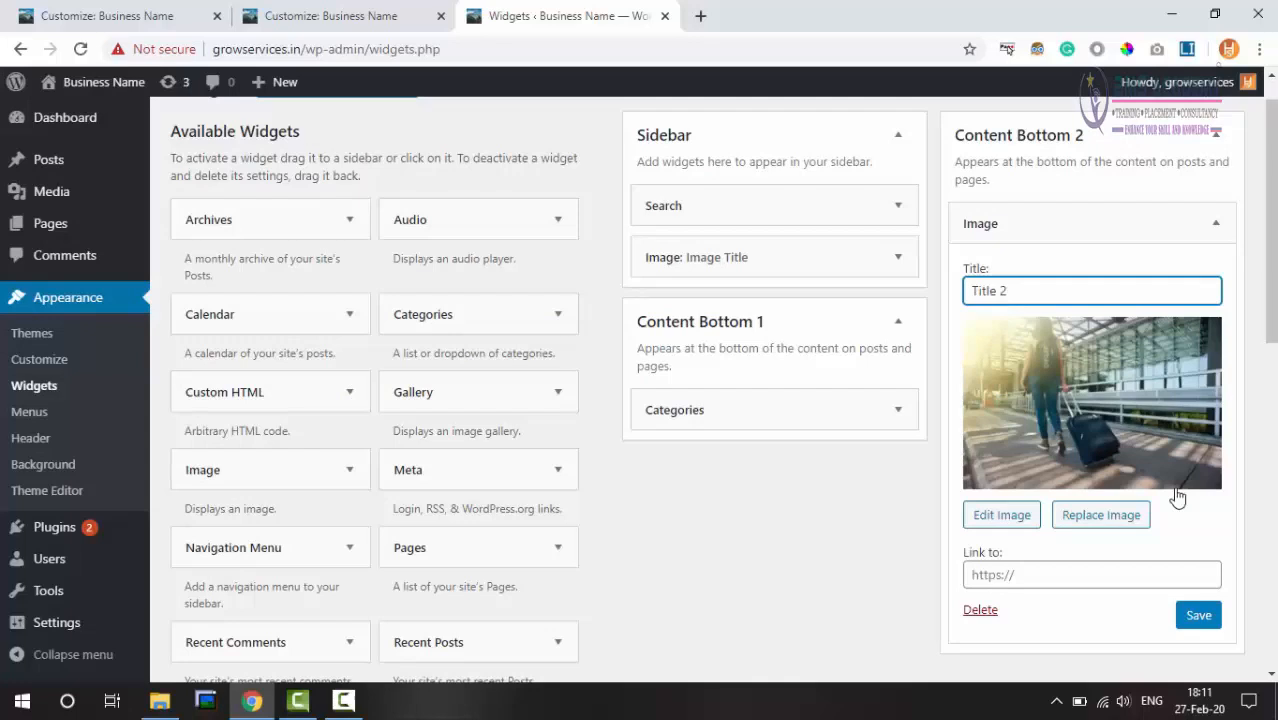
{"action": "left_click", "coordinate": [1200, 615]}
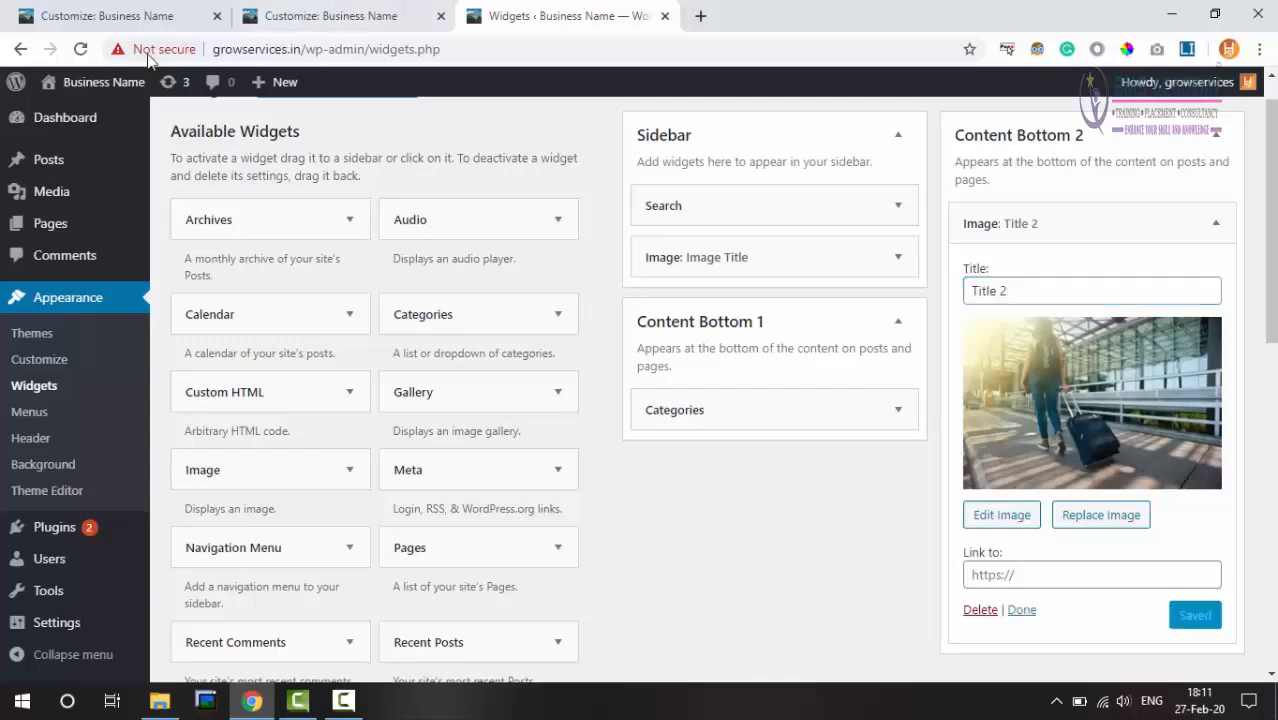
- Open the live site in a new tab and close the first Customize tab
{"action": "right_click", "coordinate": [90, 80]}
{"action": "left_click", "coordinate": [110, 91]}
{"action": "left_click", "coordinate": [97, 8]}
{"action": "left_click", "coordinate": [216, 15]}
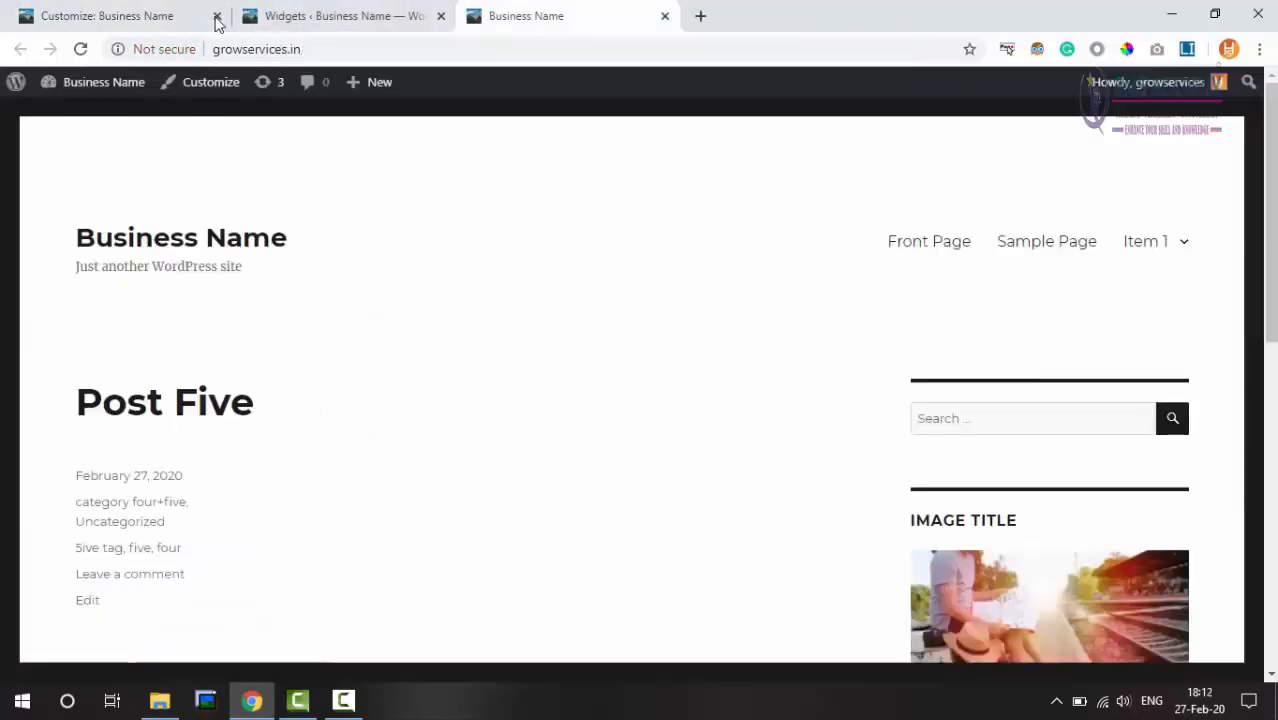
- Open the site's Front Page and check the widgets at the bottom of its content
{"action": "mouse_move", "coordinate": [1272, 100]}
{"action": "left_mouse_down"}
{"action": "mouse_move", "coordinate": [1276, 426]}
{"action": "mouse_move", "coordinate": [1276, 103]}
{"action": "left_mouse_up"}
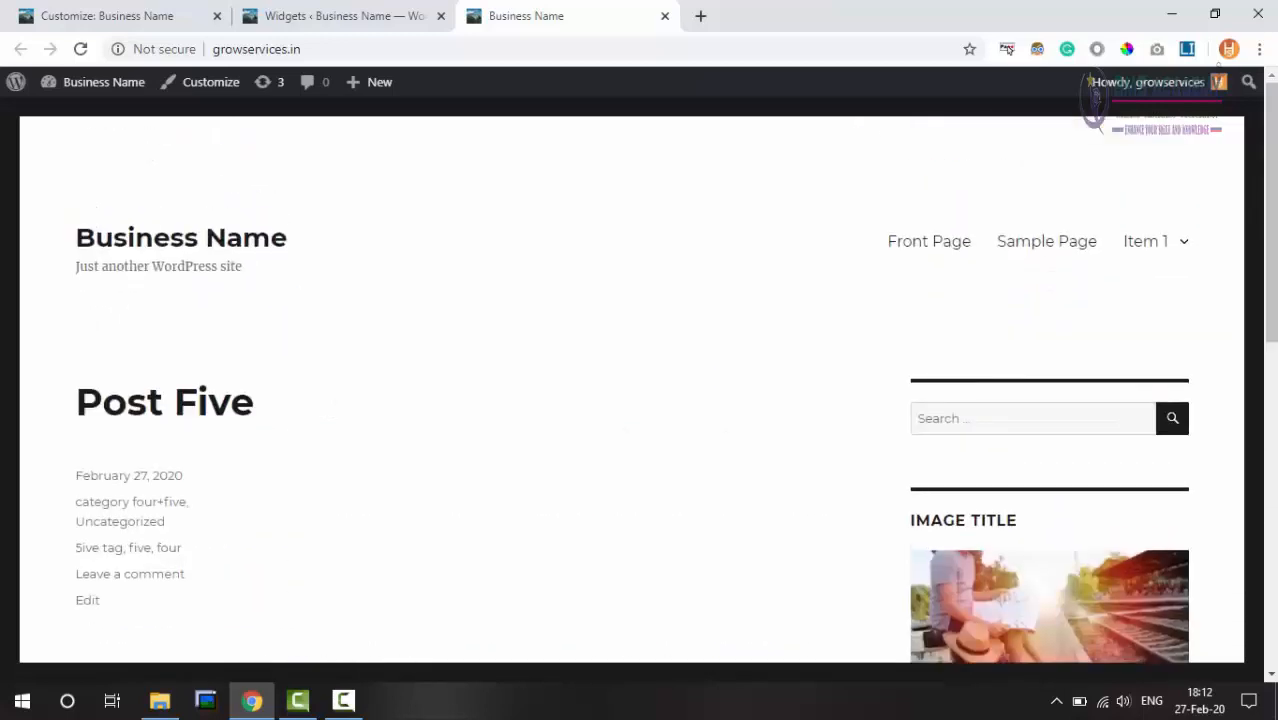
{"action": "left_click", "coordinate": [922, 245]}
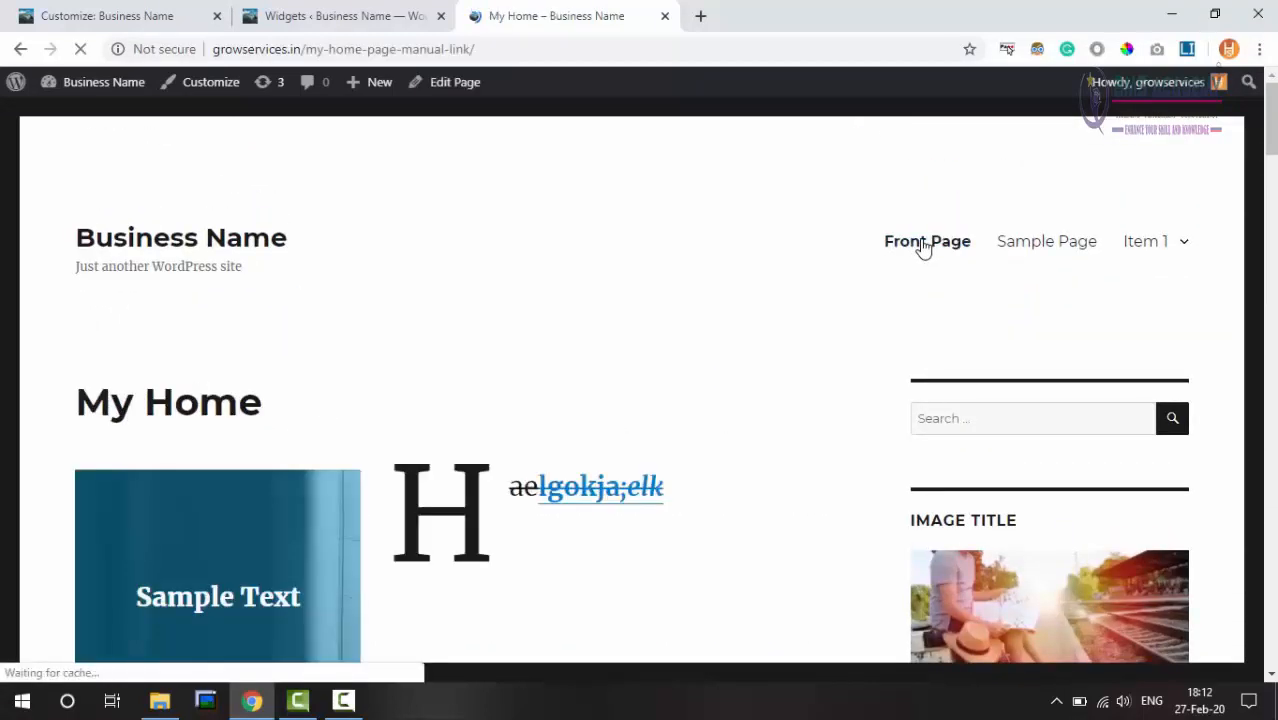
{"action": "scroll", "coordinate": [640, 390], "scroll_direction": "down", "scroll_amount": 15}
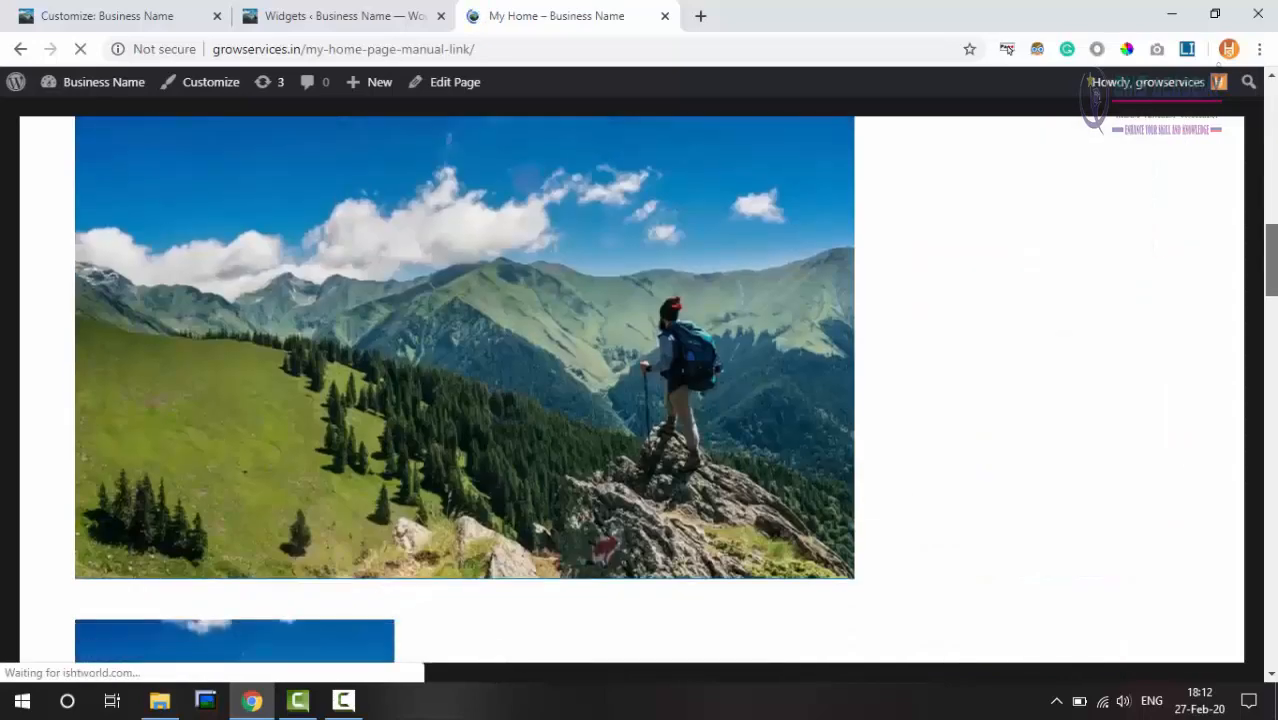
{"action": "scroll", "coordinate": [703, 467], "scroll_direction": "down", "scroll_amount": 10}
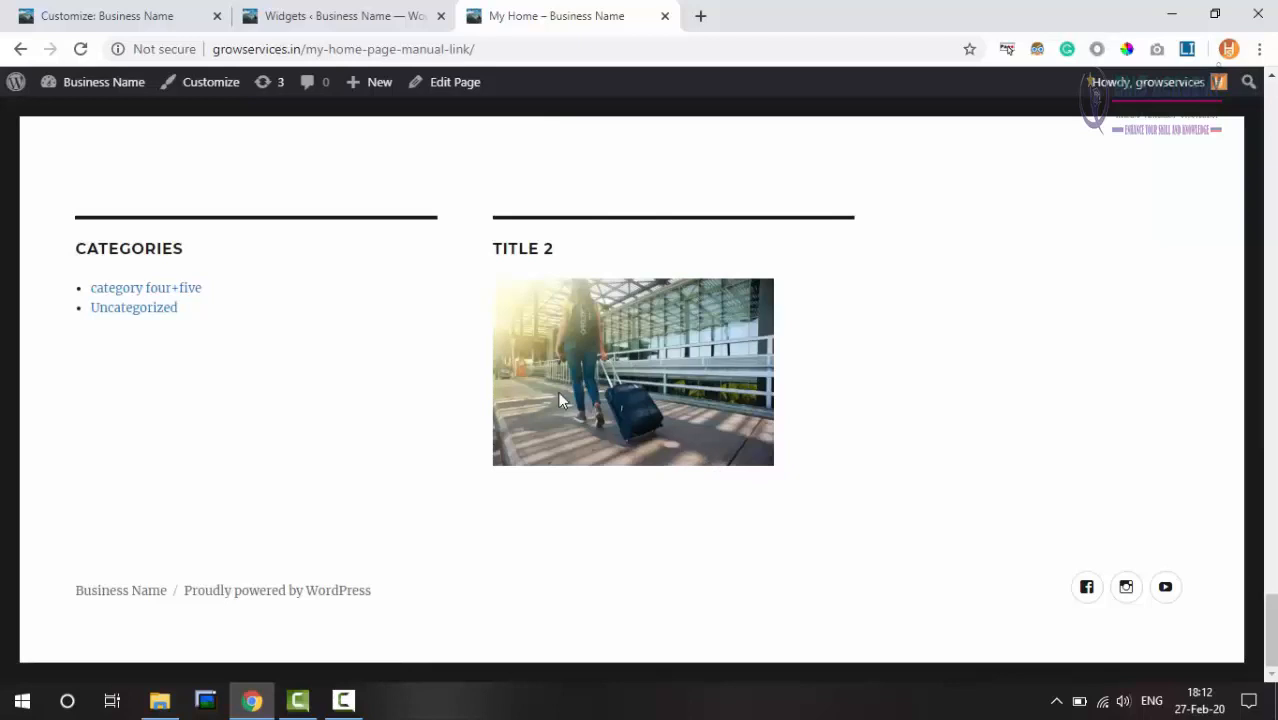
- Compare the Content Bottom 1 and Content Bottom 2 areas on the Widgets page with the widgets on the live page
{"action": "left_click", "coordinate": [362, 12]}
{"action": "left_click", "coordinate": [524, 12]}
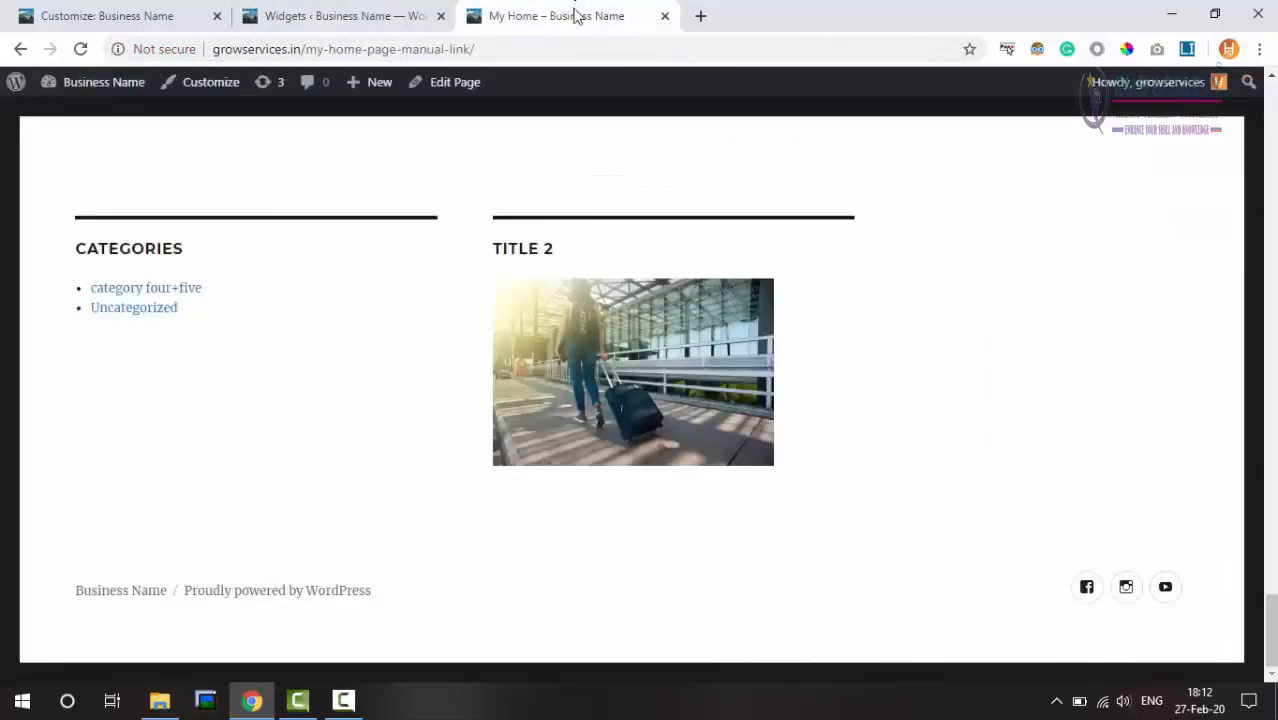
{"action": "left_click", "coordinate": [352, 10]}
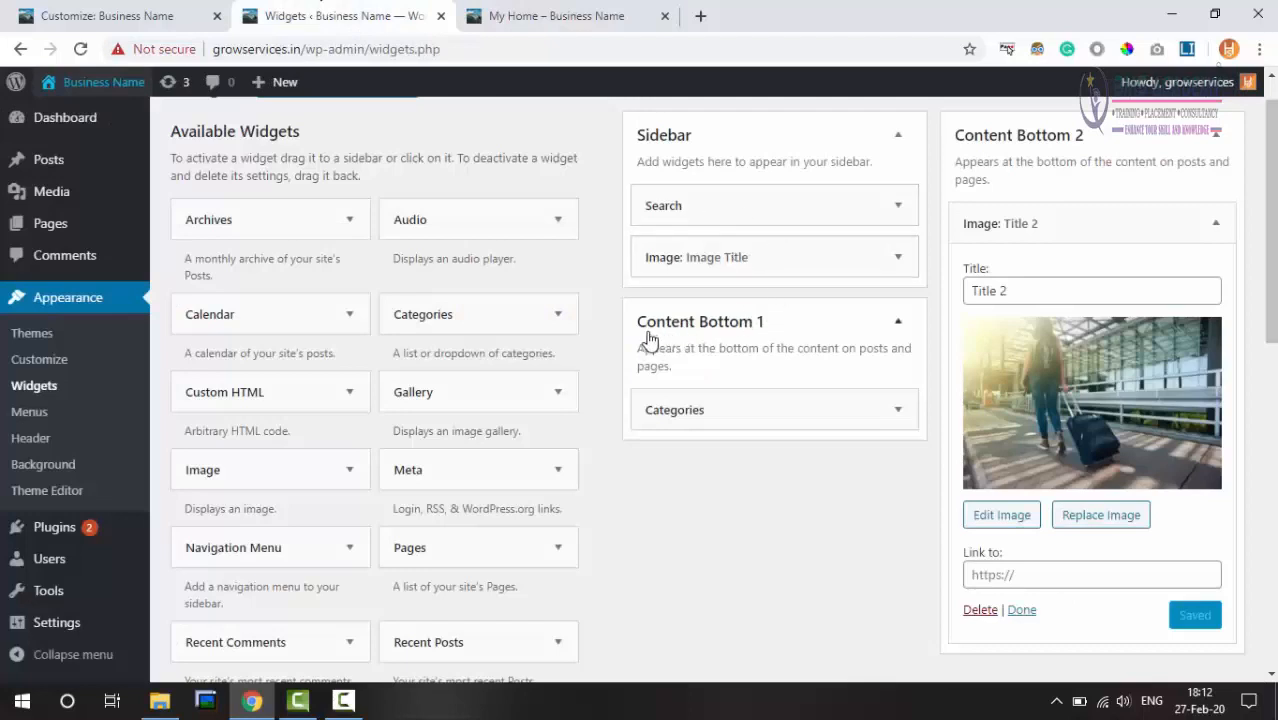
{"action": "left_click", "coordinate": [880, 326]}
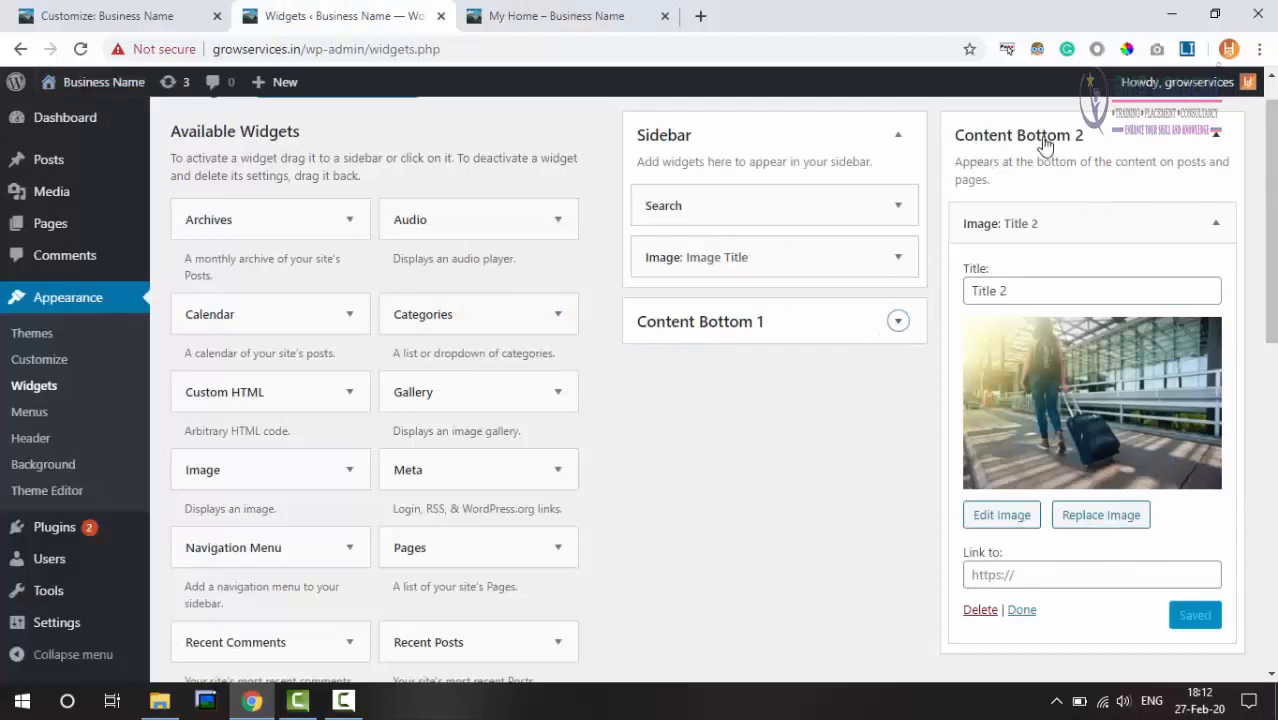
{"action": "left_click", "coordinate": [1216, 135]}
{"action": "left_click", "coordinate": [1216, 135]}
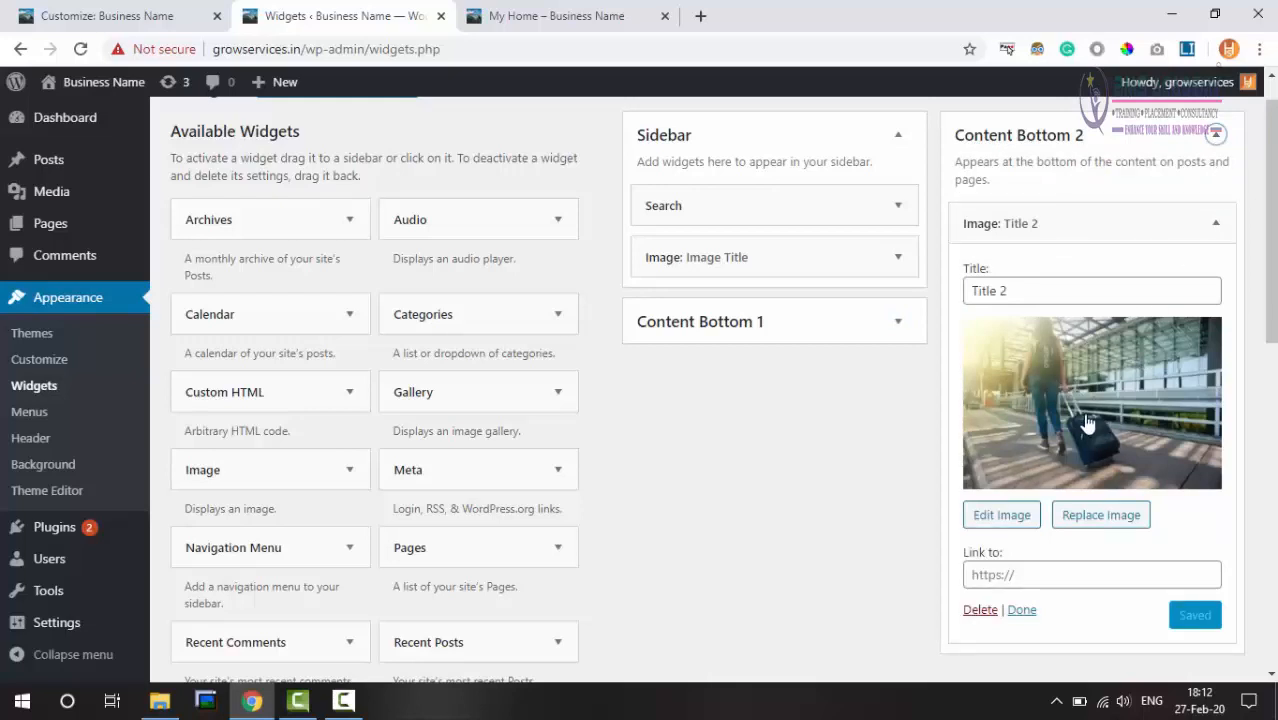
{"action": "left_click", "coordinate": [530, 12]}
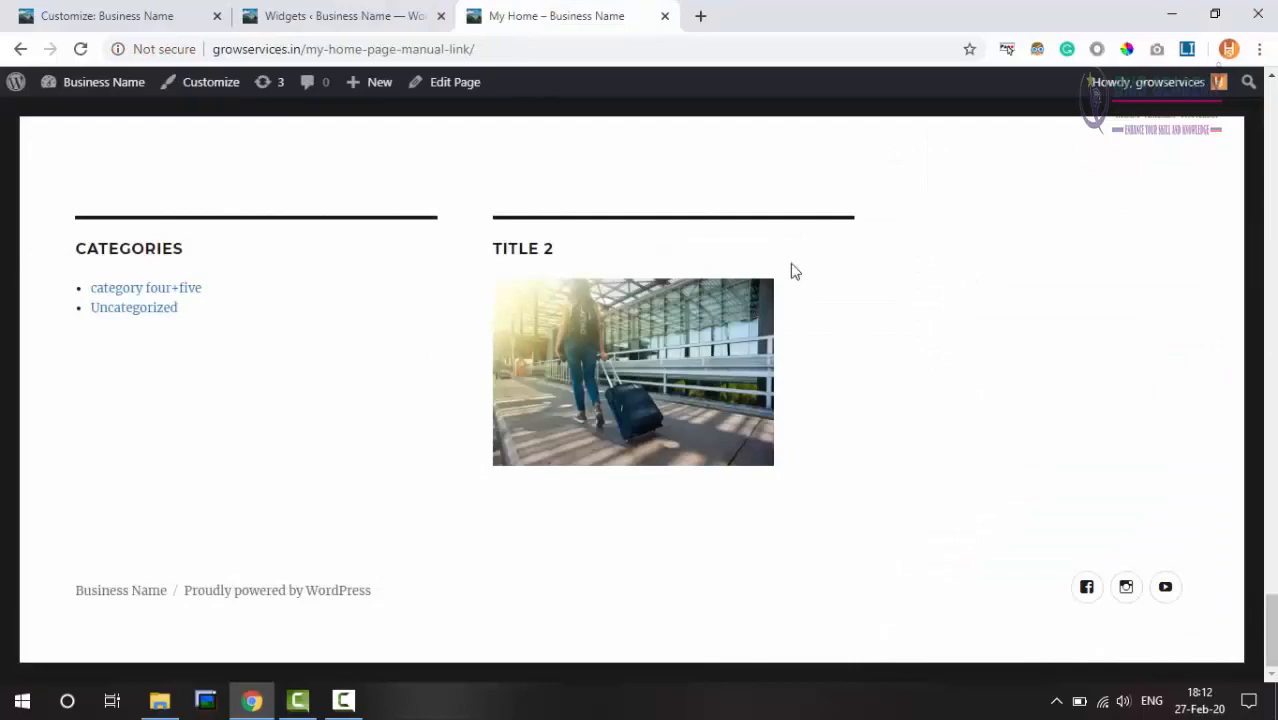
- Check the sidebar's search and image widgets on the My Home page and return to the site's main page
{"action": "scroll", "coordinate": [792, 270], "scroll_direction": "up", "scroll_amount": 20}
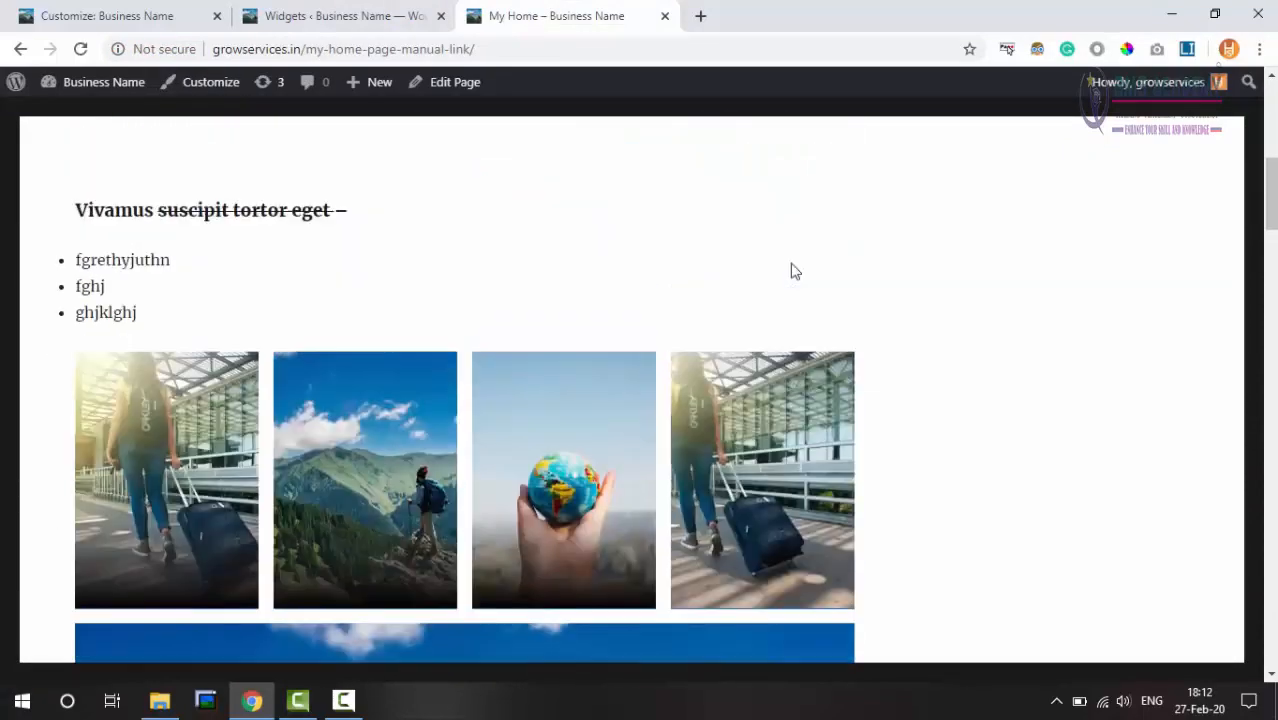
{"action": "scroll", "coordinate": [793, 271], "scroll_direction": "up", "scroll_amount": 10}
{"action": "scroll", "coordinate": [958, 462], "scroll_direction": "down", "scroll_amount": 3}
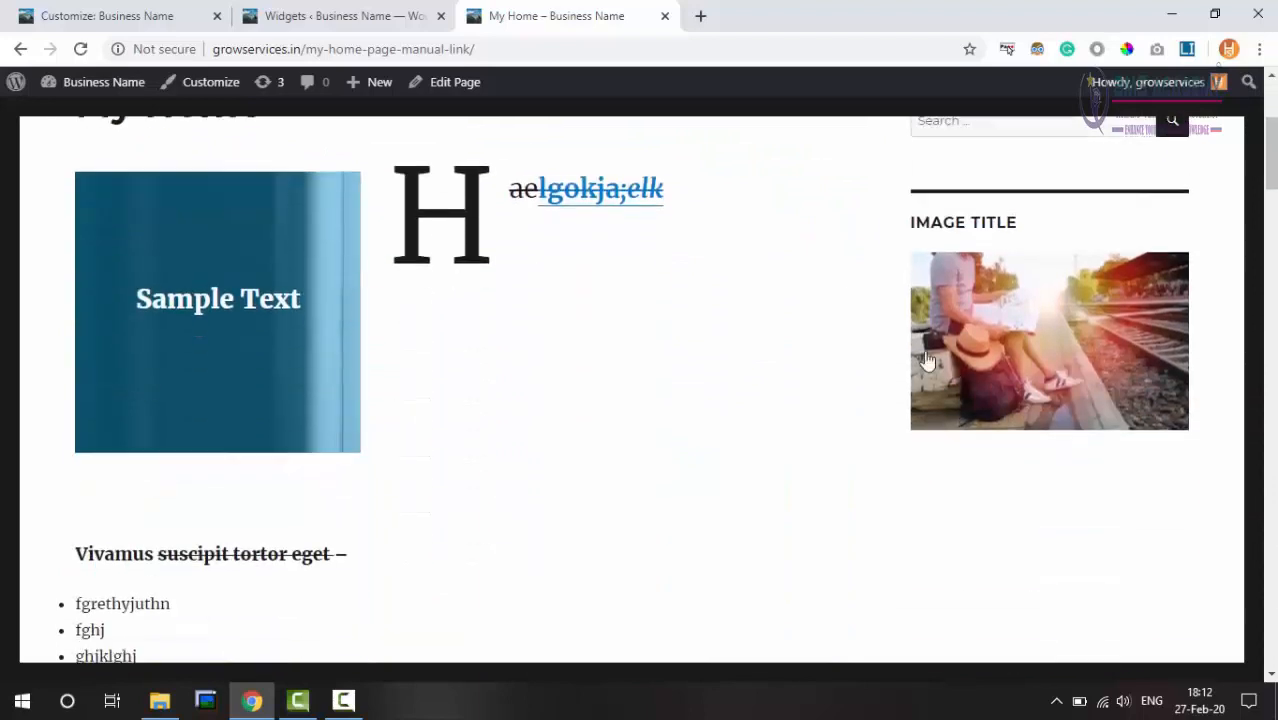
{"action": "scroll", "coordinate": [996, 410], "scroll_direction": "up", "scroll_amount": 3}
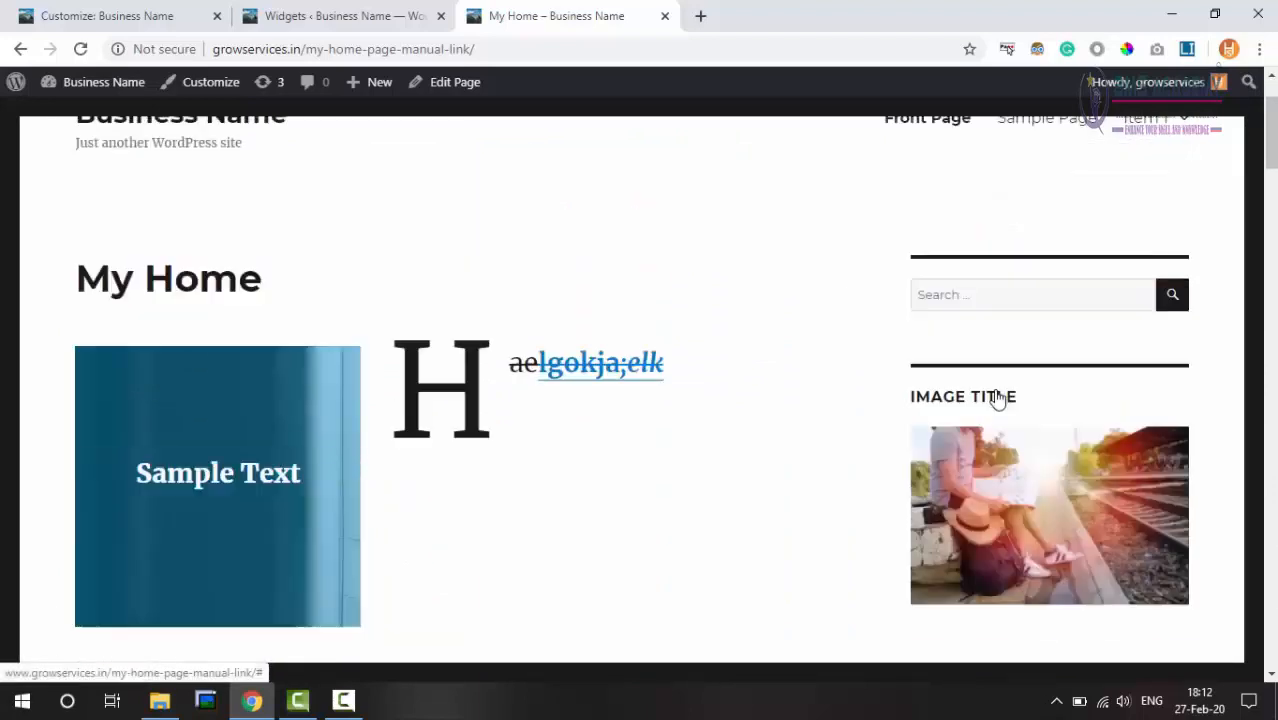
{"action": "left_click", "coordinate": [24, 50]}
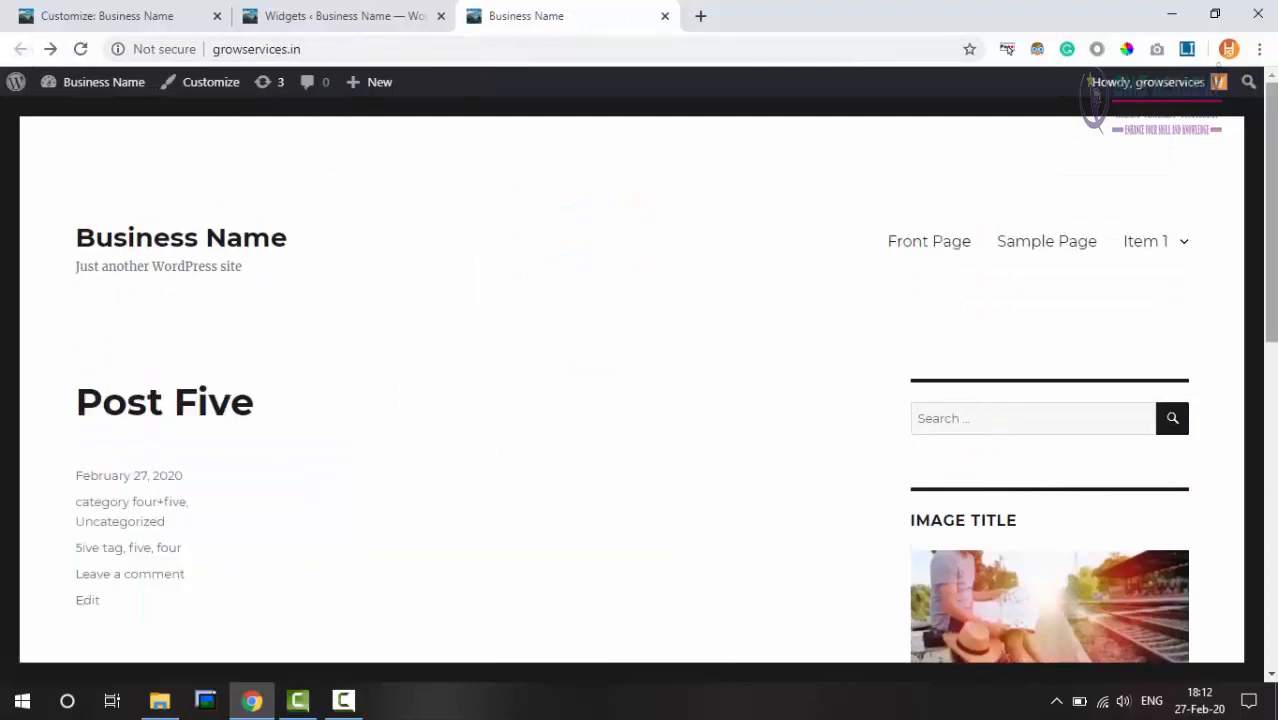
- Look through the posts and sidebar on the site's main page, down to the end of the content and back up
{"action": "left_click_drag", "start_coordinate": [1270, 236], "coordinate": [1270, 240]}
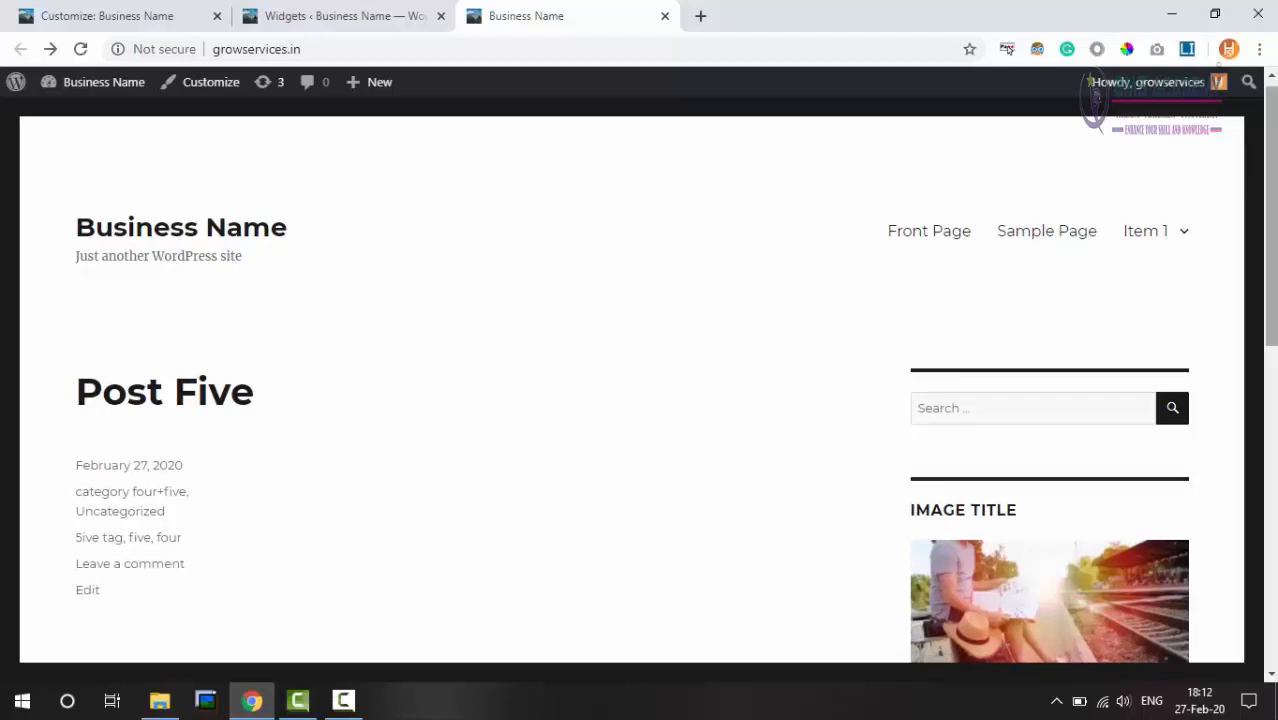
{"action": "scroll", "coordinate": [1204, 202], "scroll_direction": "down", "scroll_amount": 1}
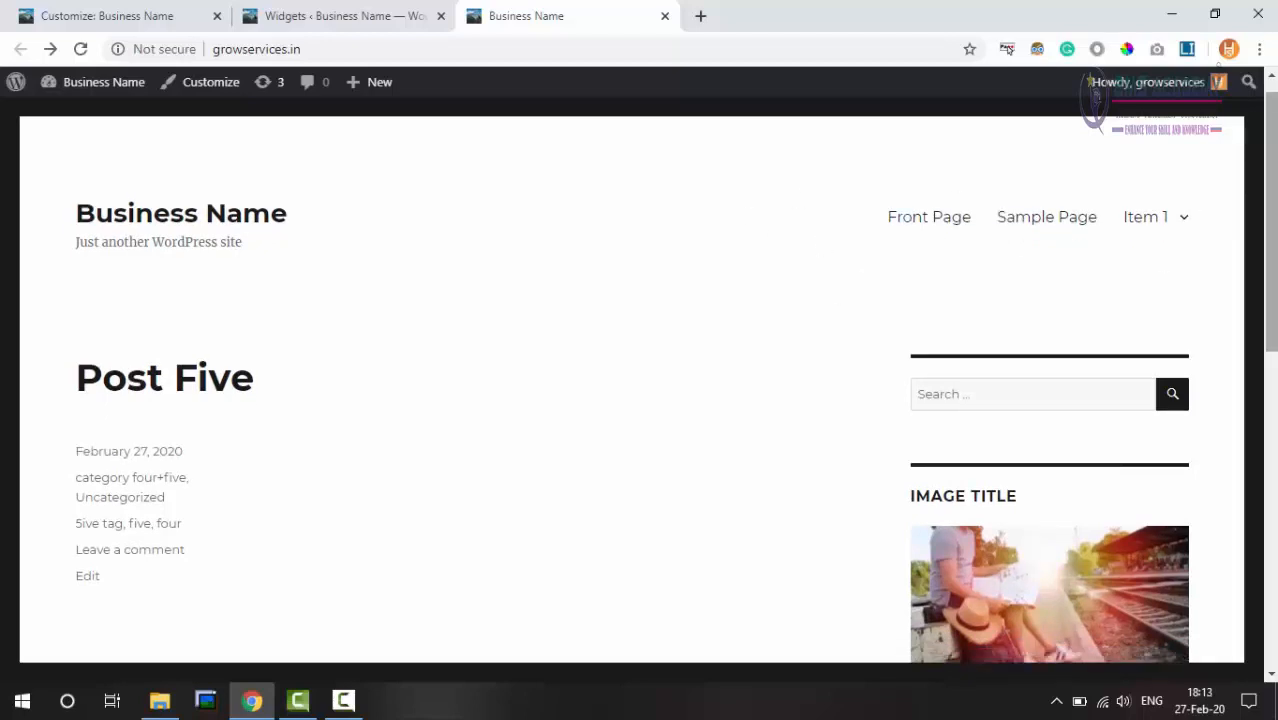
{"action": "scroll", "coordinate": [1270, 250], "scroll_direction": "down", "scroll_amount": 2}
{"action": "scroll", "coordinate": [1270, 250], "scroll_direction": "down", "scroll_amount": 8}
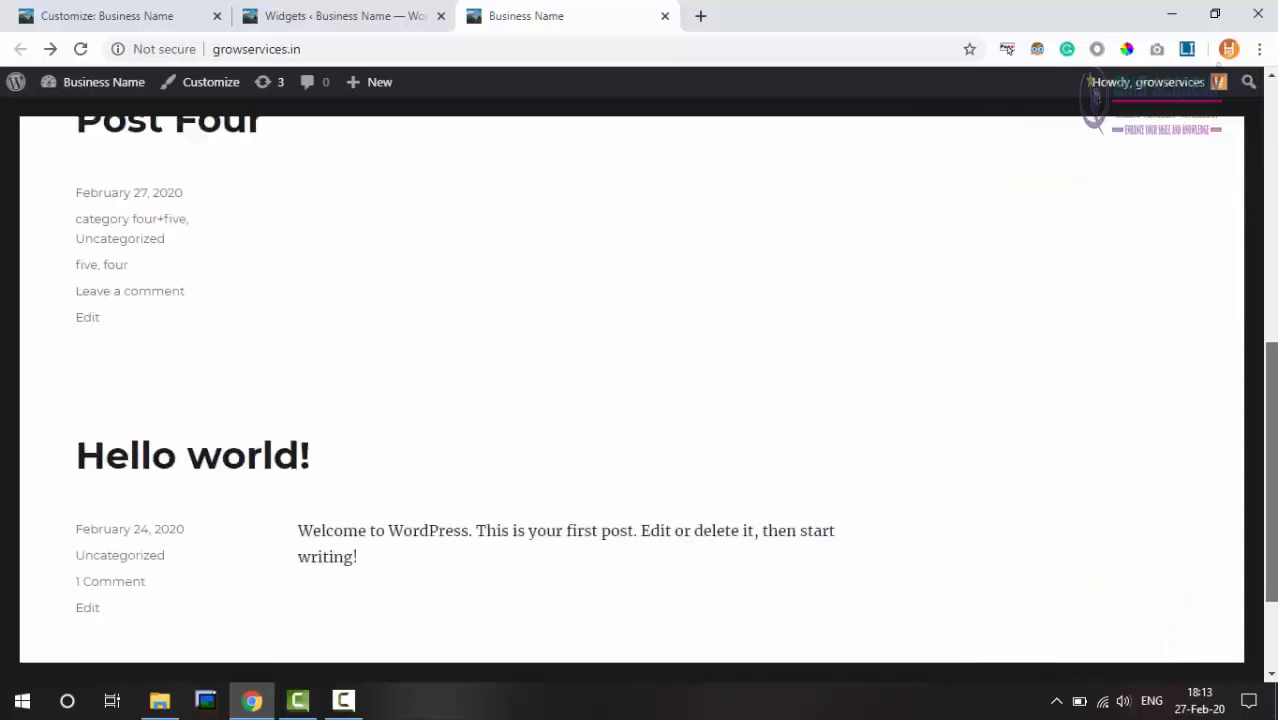
{"action": "scroll", "coordinate": [1270, 250], "scroll_direction": "up", "scroll_amount": 11}
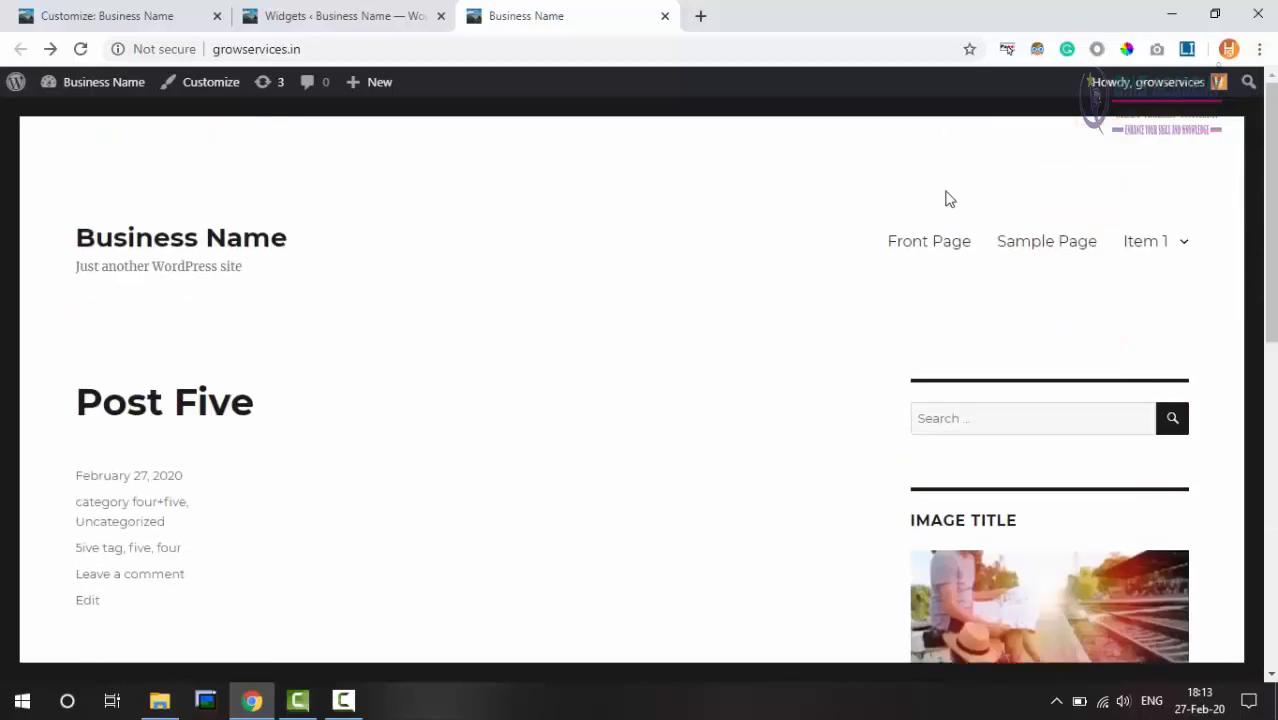
- Open the Front Page, check its bottom content widgets, and compare them with the areas on the Widgets admin page
{"action": "left_click", "coordinate": [935, 251]}
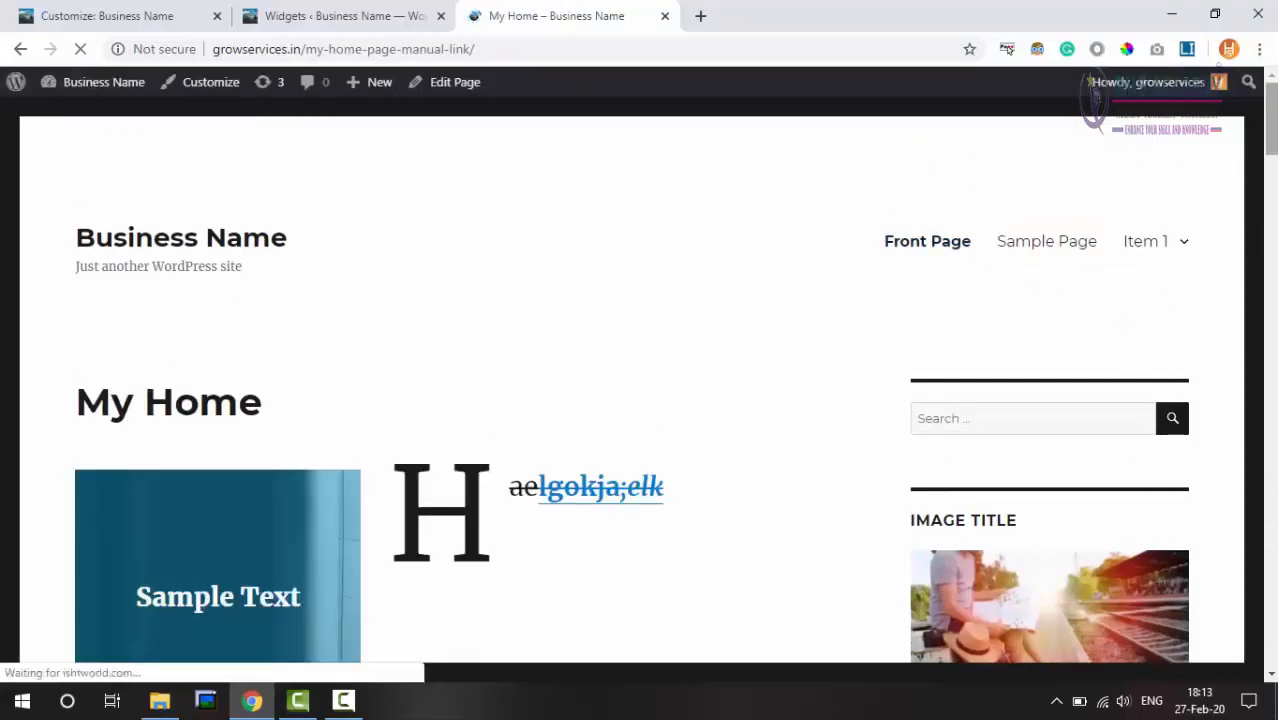
{"action": "scroll", "coordinate": [465, 390], "scroll_direction": "down", "scroll_amount": 10}
{"action": "scroll", "coordinate": [465, 390], "scroll_direction": "down", "scroll_amount": 8}
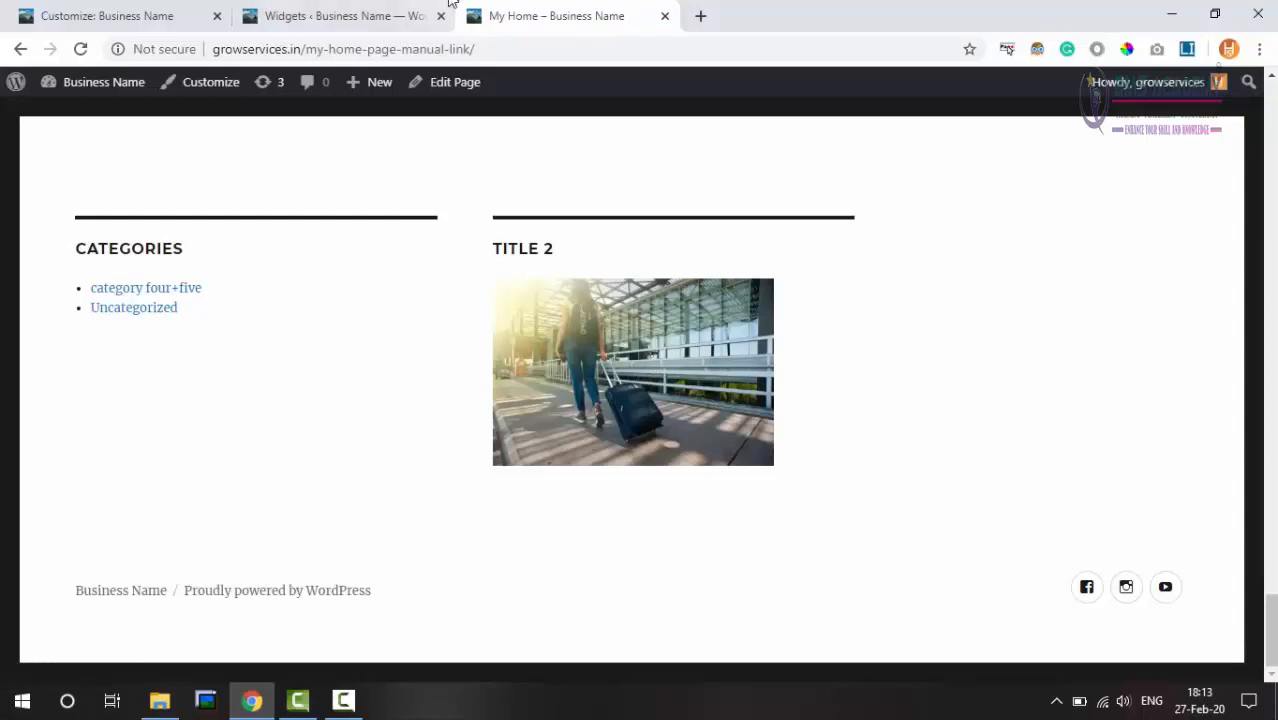
{"action": "left_click", "coordinate": [343, 8]}
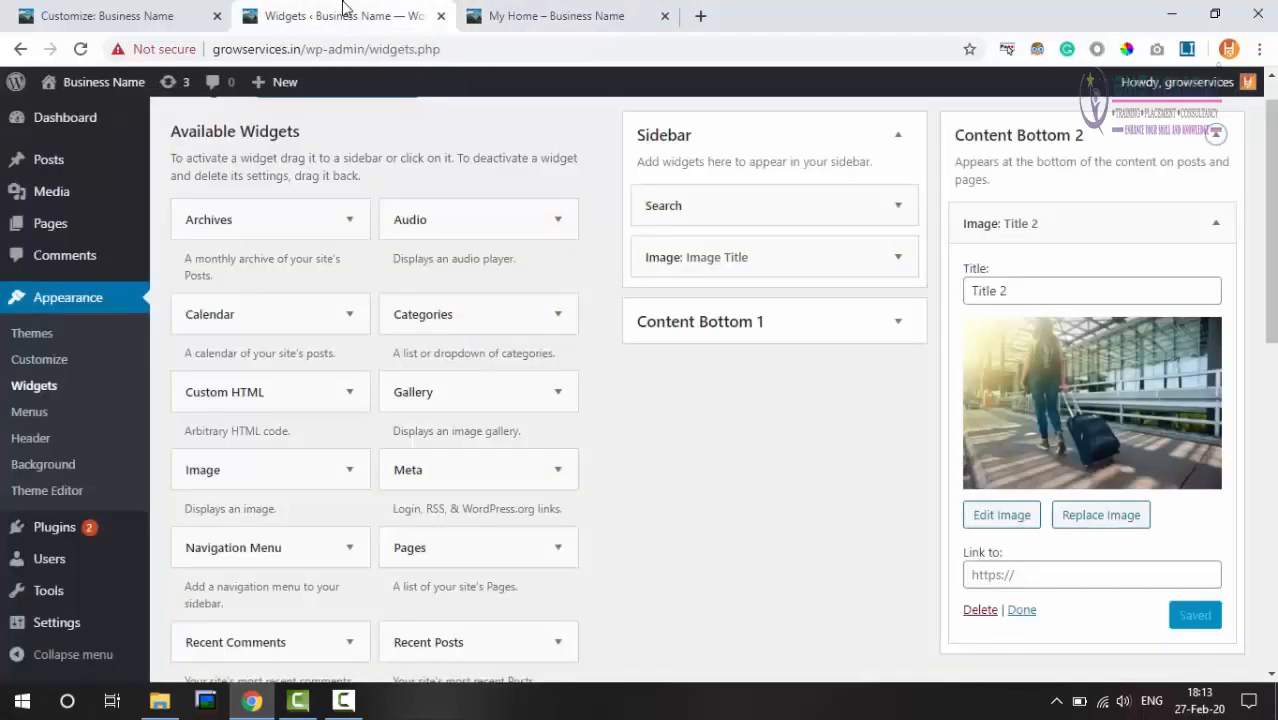
- Switch the Customizer's theme from Twenty Sixteen to a live preview of the installed Twenty Twenty theme
{"action": "left_click", "coordinate": [130, 12]}
{"action": "left_click", "coordinate": [28, 144]}
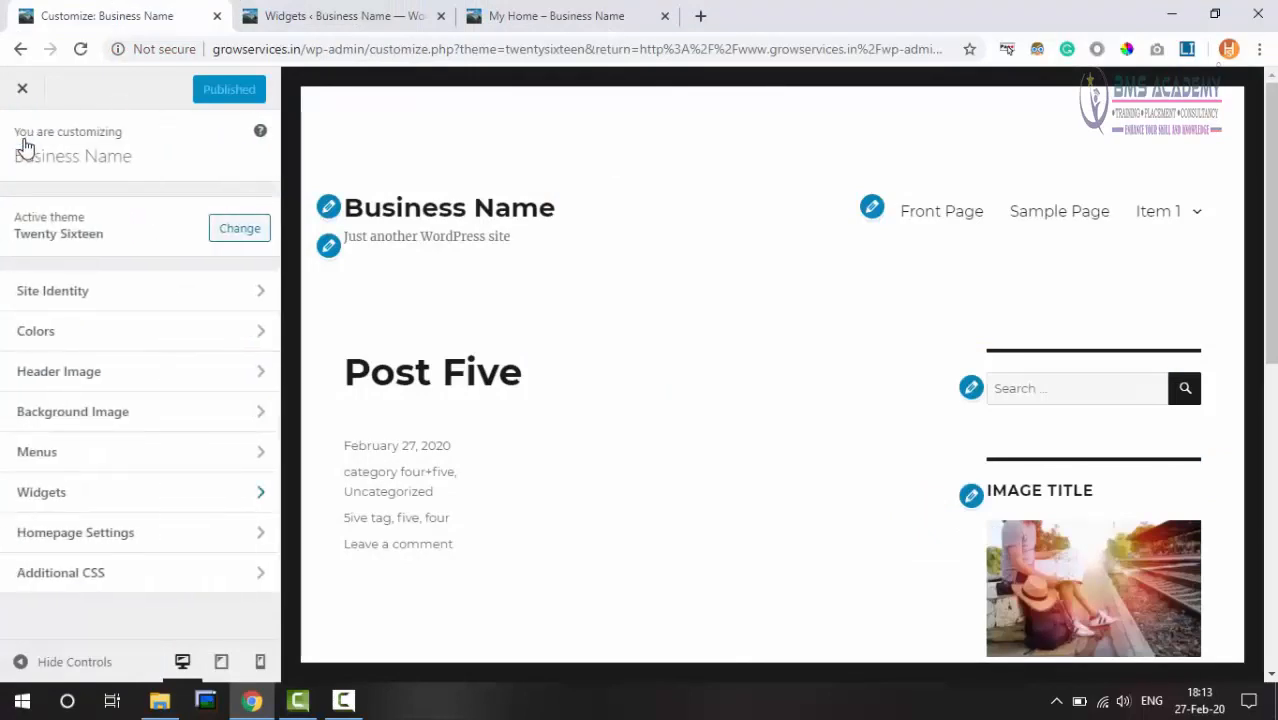
{"action": "left_click", "coordinate": [238, 228]}
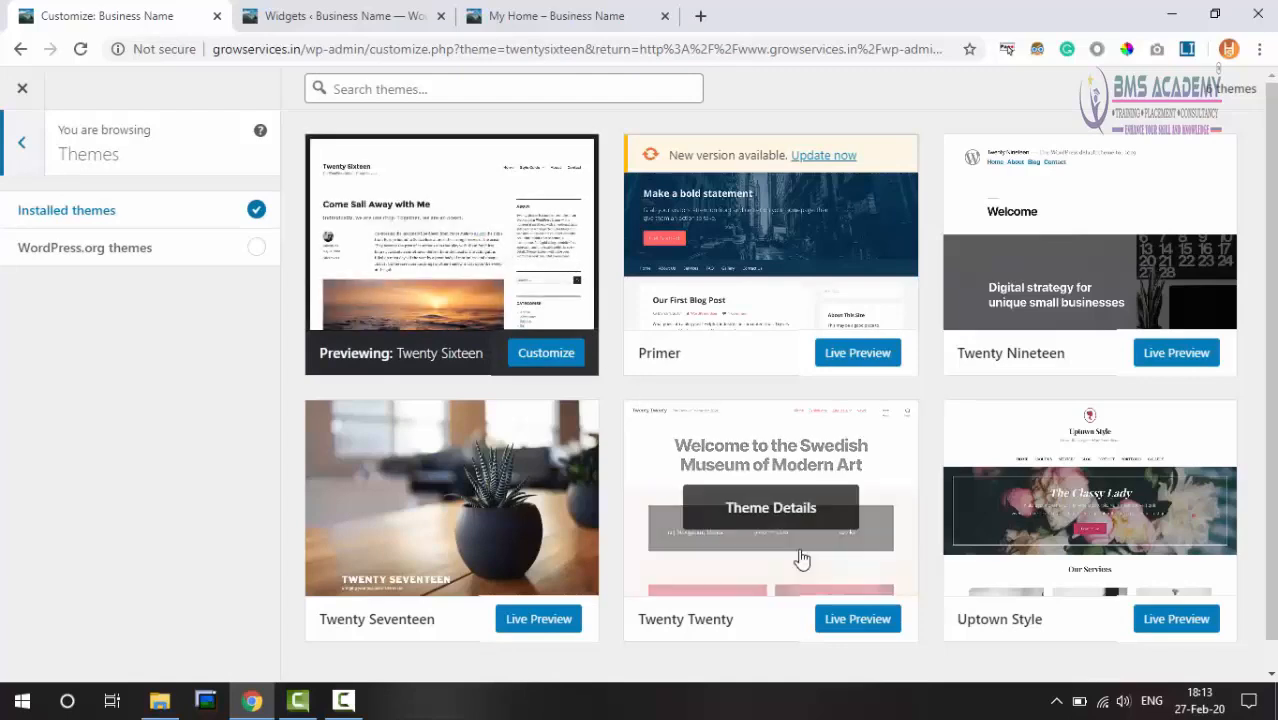
{"action": "left_click", "coordinate": [848, 621]}
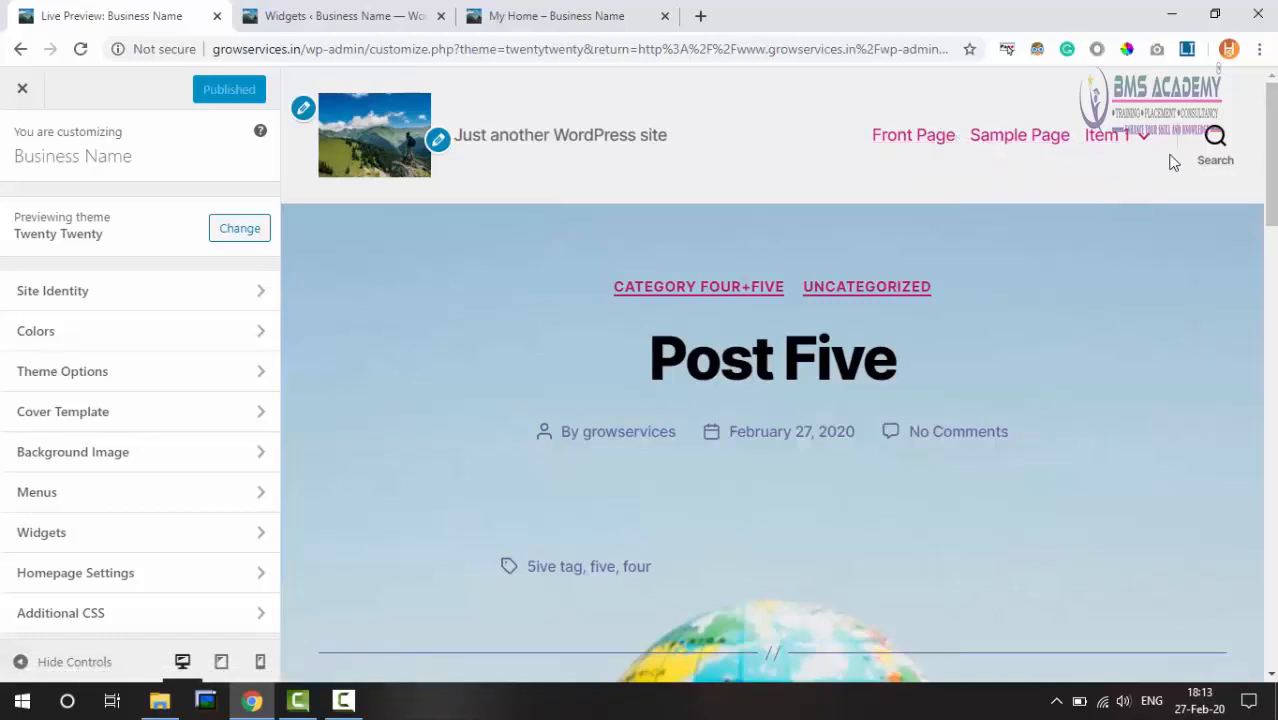
{"action": "mouse_move", "coordinate": [1270, 157]}
{"action": "left_mouse_down"}
{"action": "mouse_move", "coordinate": [1270, 509]}
{"action": "mouse_move", "coordinate": [1270, 157]}
{"action": "left_mouse_up"}
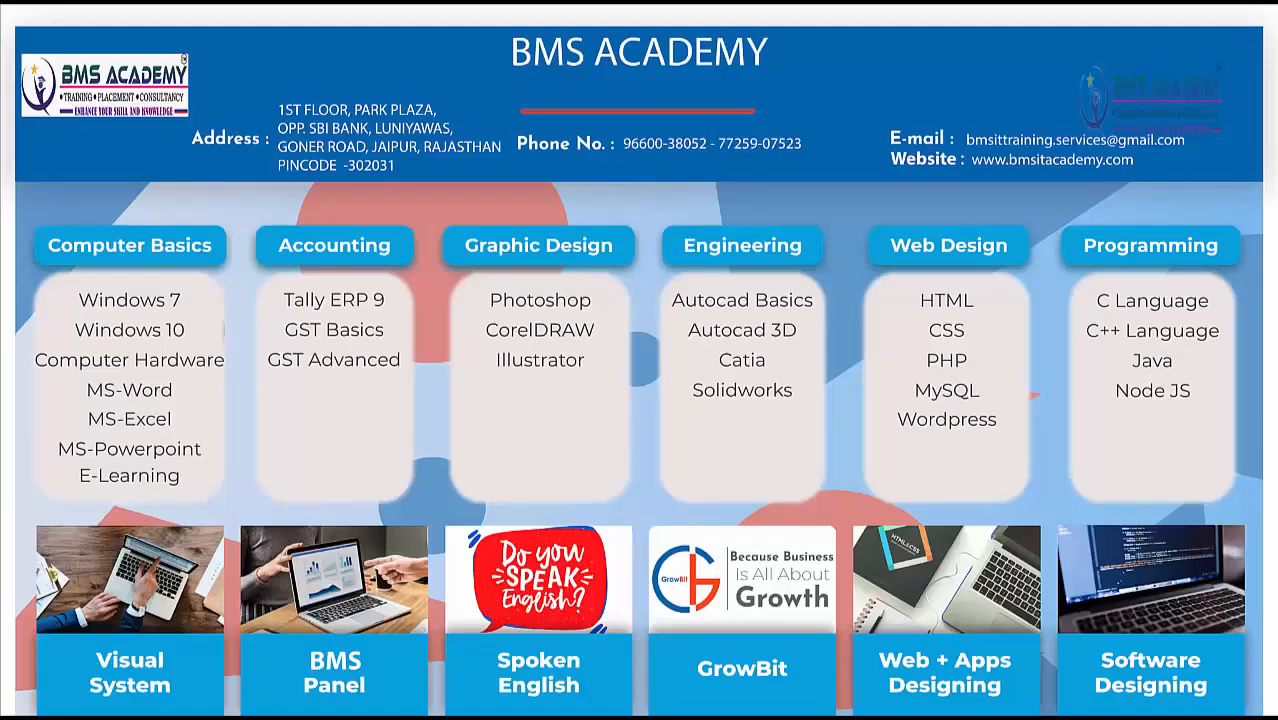